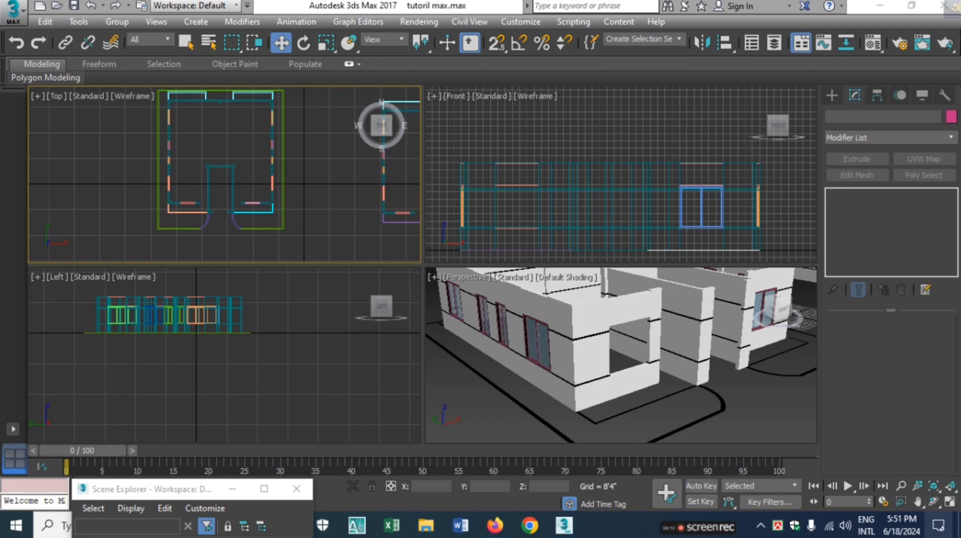
pyautogui.scroll(-3, 287, 201)
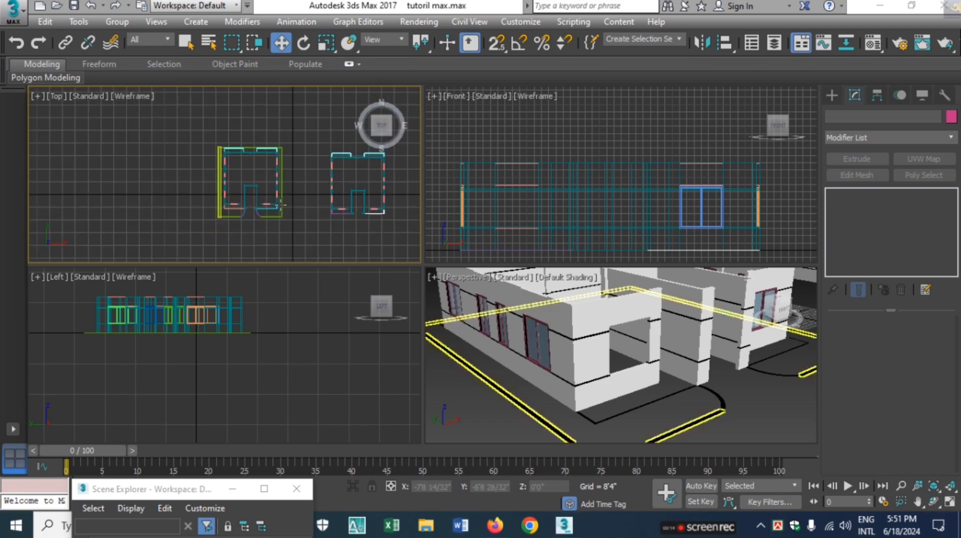
pyautogui.scroll(3, 258, 229)
pyautogui.middleClick(214, 240)
pyautogui.scroll(-3, 210, 345)
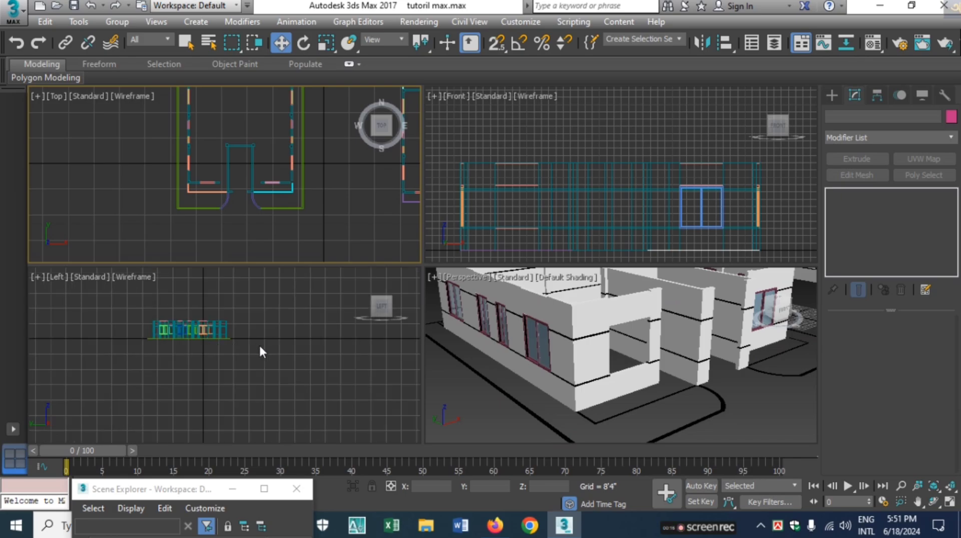
pyautogui.moveTo(259, 346); pyautogui.dragTo(245, 362, button='middle')
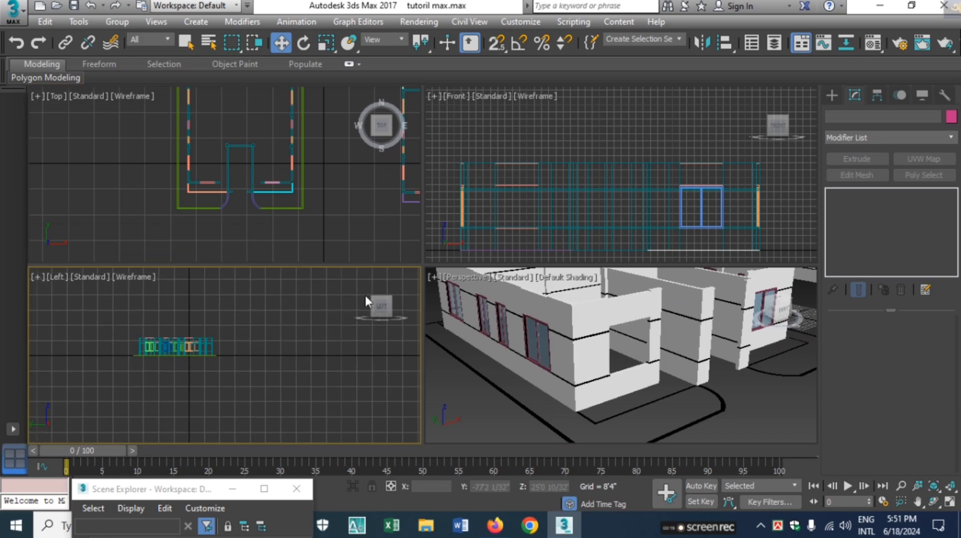
# Start the Sliding tool from the Windows object category and turn on snapping, with the front wall opening framed in the Top view
pyautogui.click(834, 94)
pyautogui.click(842, 136)
pyautogui.scroll(3, 844, 156)
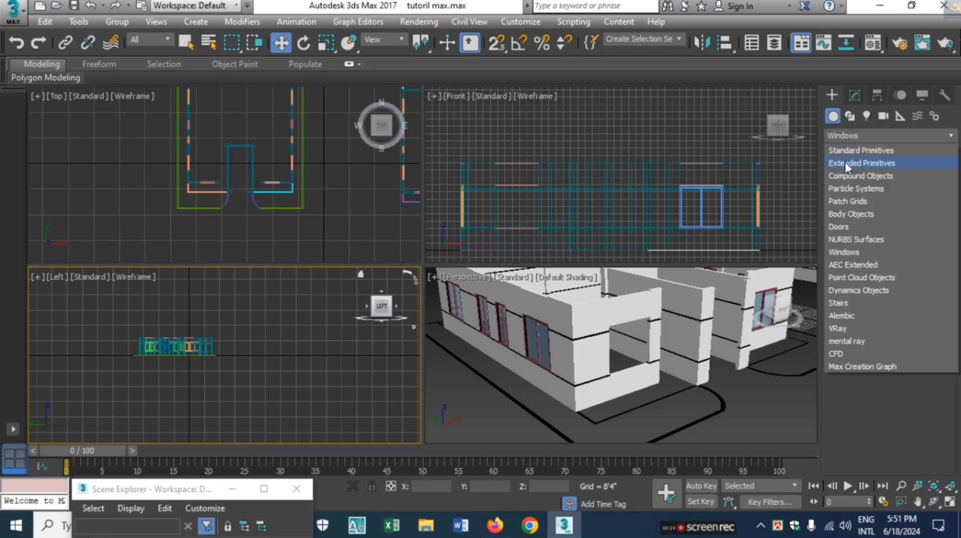
pyautogui.click(848, 150)
pyautogui.click(893, 134)
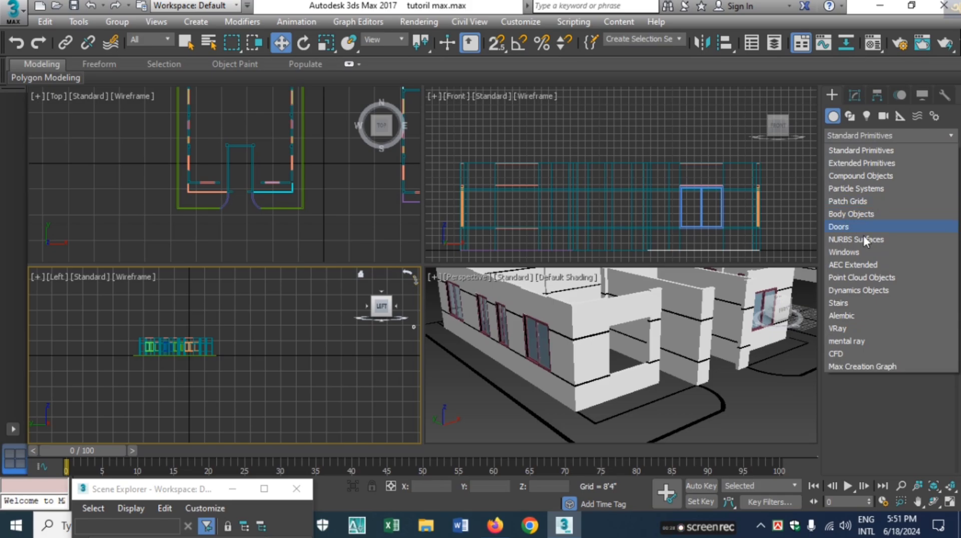
pyautogui.click(860, 251)
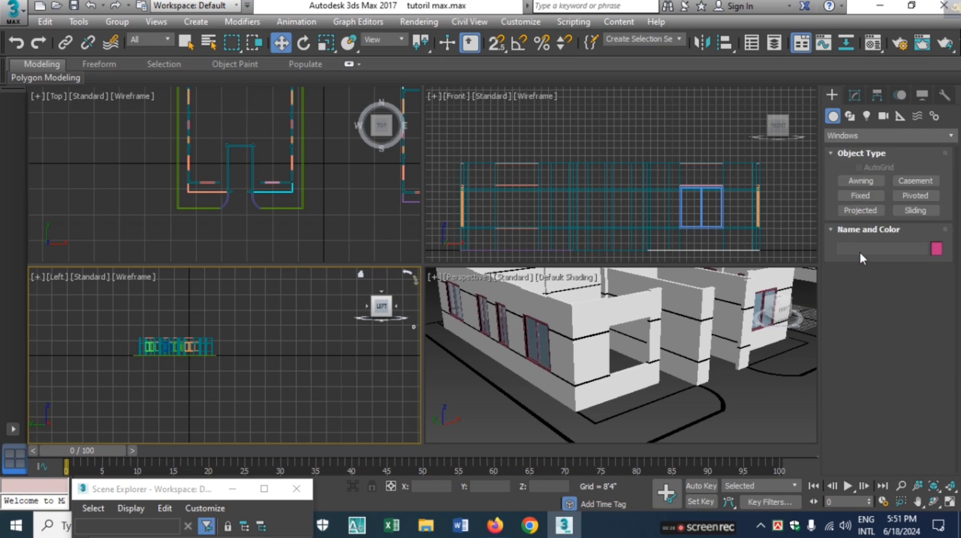
pyautogui.click(924, 209)
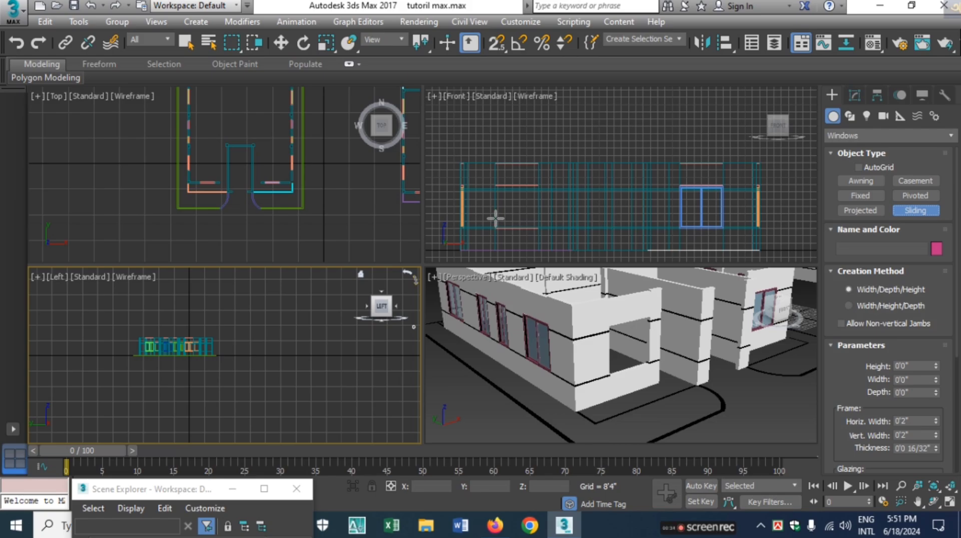
pyautogui.scroll(5, 208, 191)
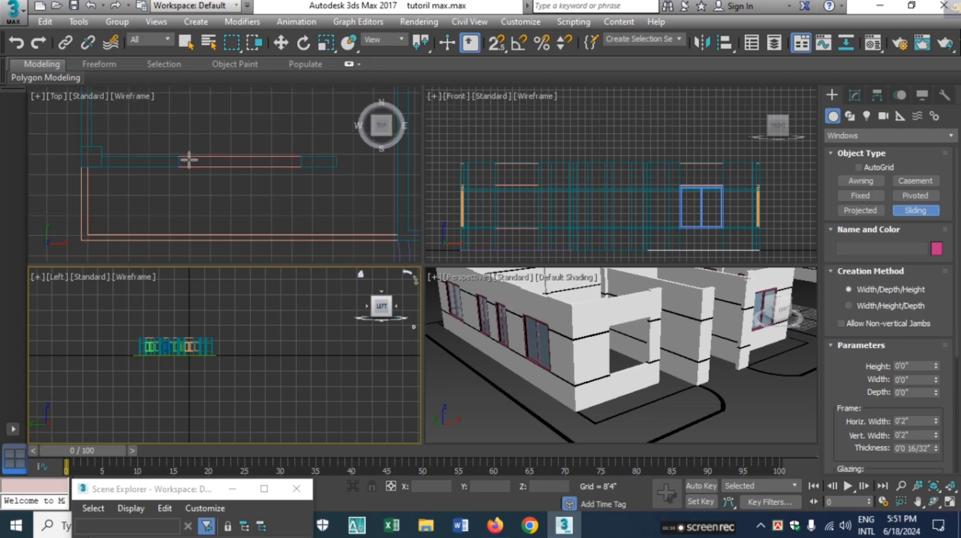
pyautogui.click(495, 44)
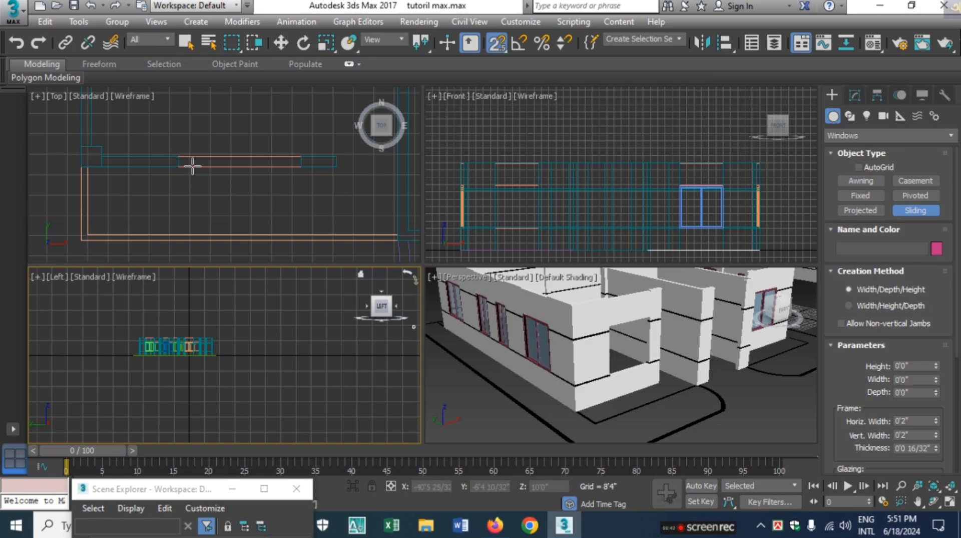
pyautogui.scroll(2, 205, 183)
pyautogui.click(205, 183)
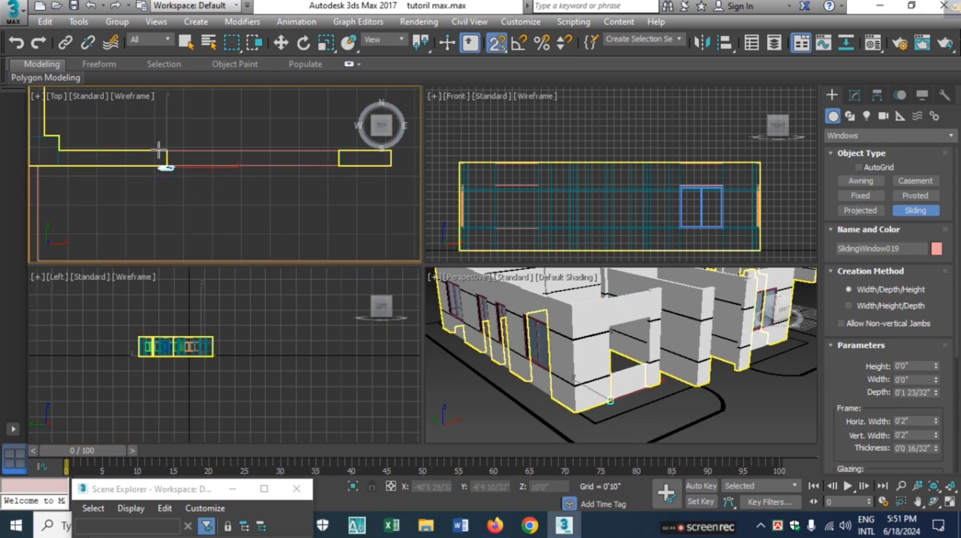
pyautogui.rightClick(268, 195)
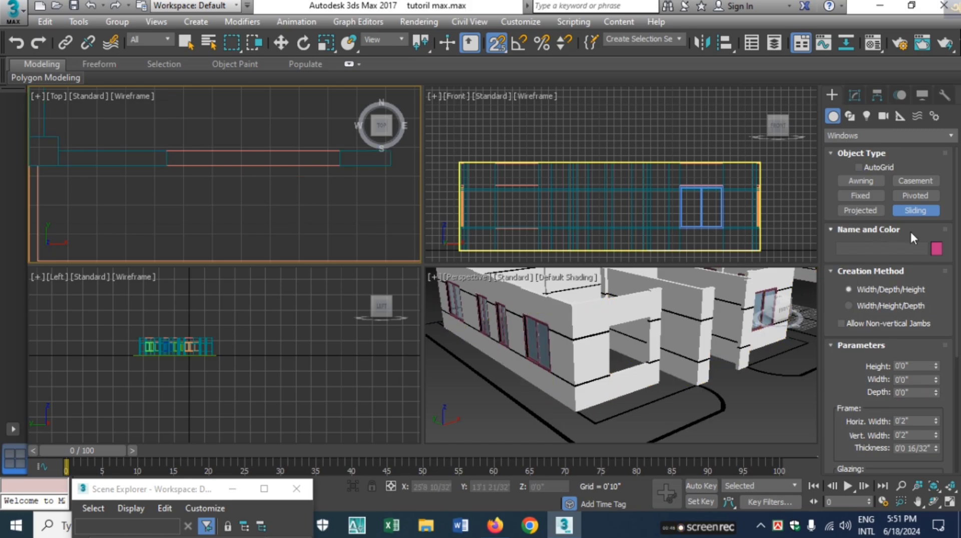
# Draw a sliding window 5'0" wide and 0'5" deep in the front wall opening beside the entrance, and set its height to 58 inches
pyautogui.click(912, 212)
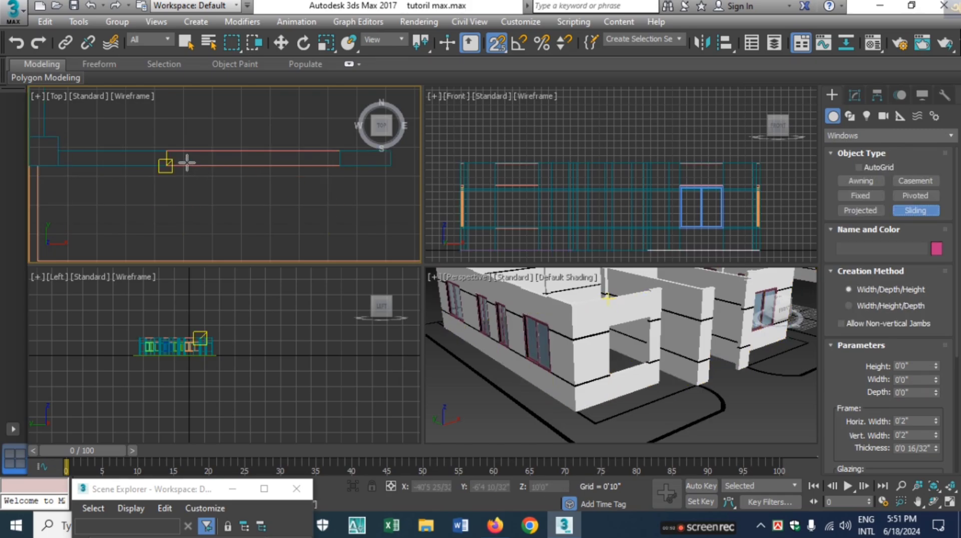
pyautogui.moveTo(177, 169); pyautogui.dragTo(336, 160)
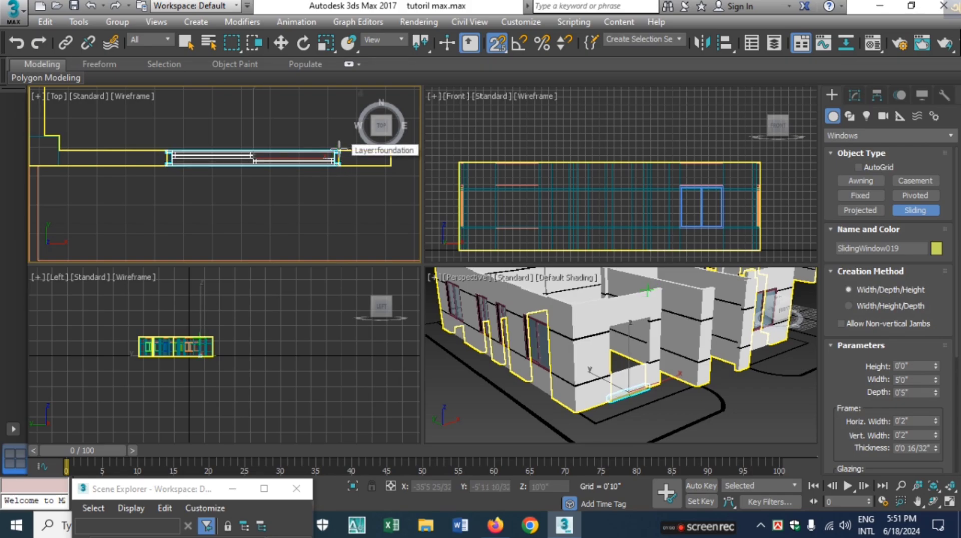
pyautogui.click(340, 146)
pyautogui.click(338, 96)
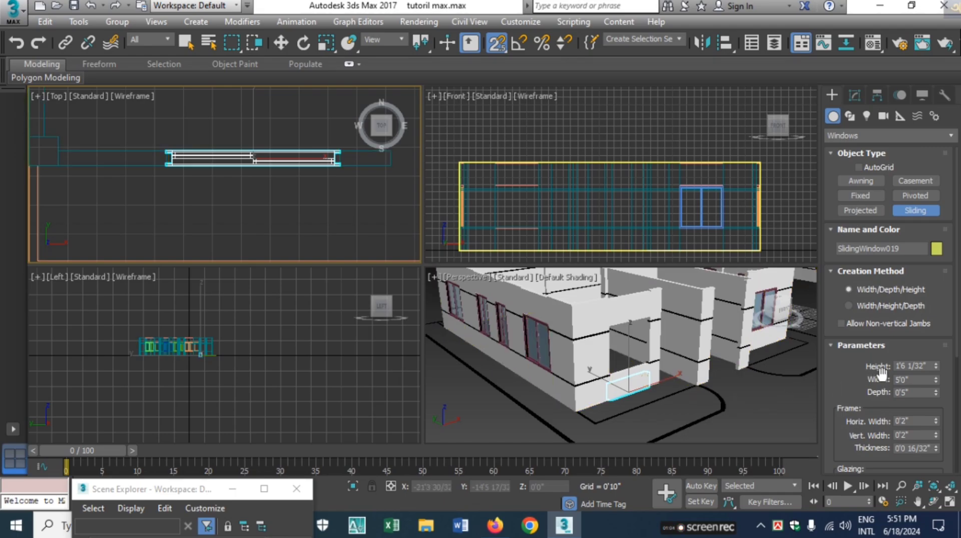
pyautogui.click(930, 366)
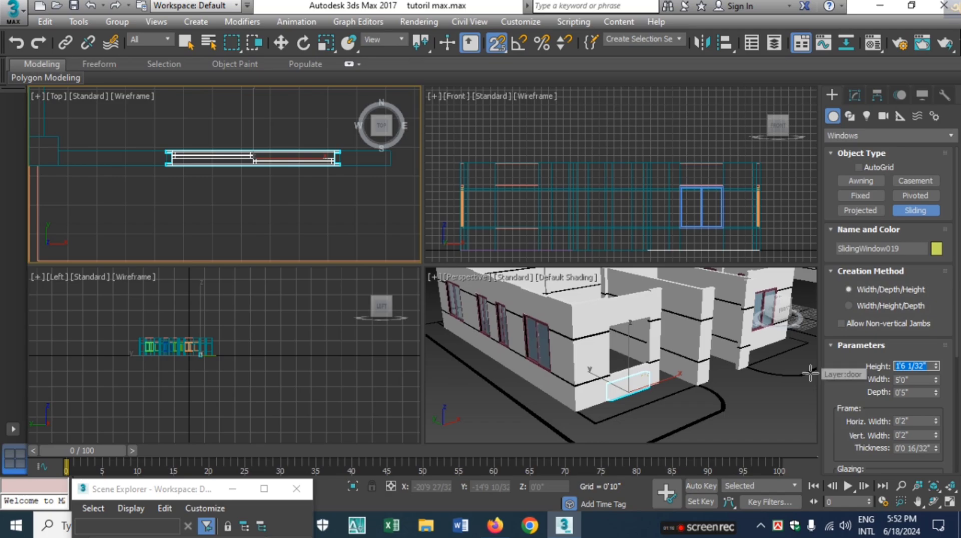
pyautogui.write('58')
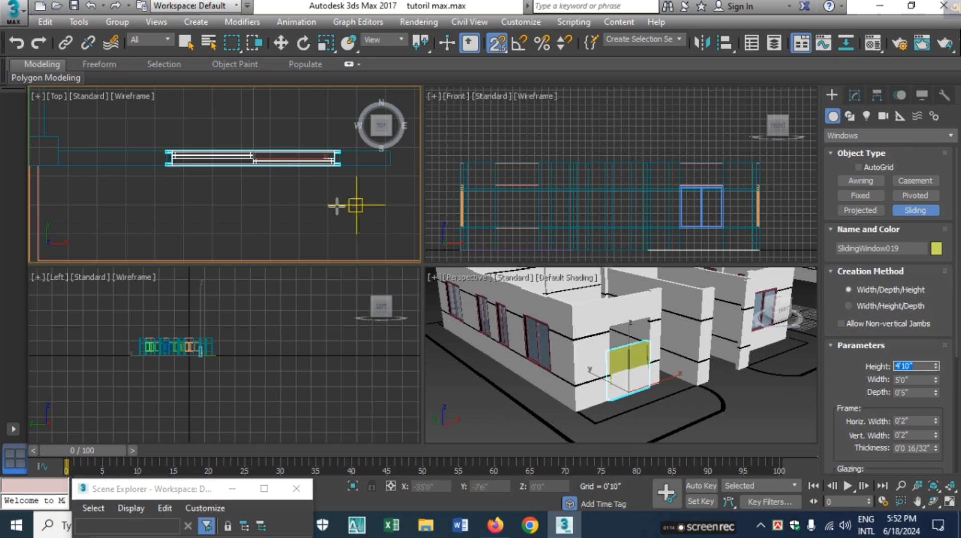
# Move the new sliding window up to a Z position of 30 inches so it sits in the wall opening
pyautogui.click(280, 45)
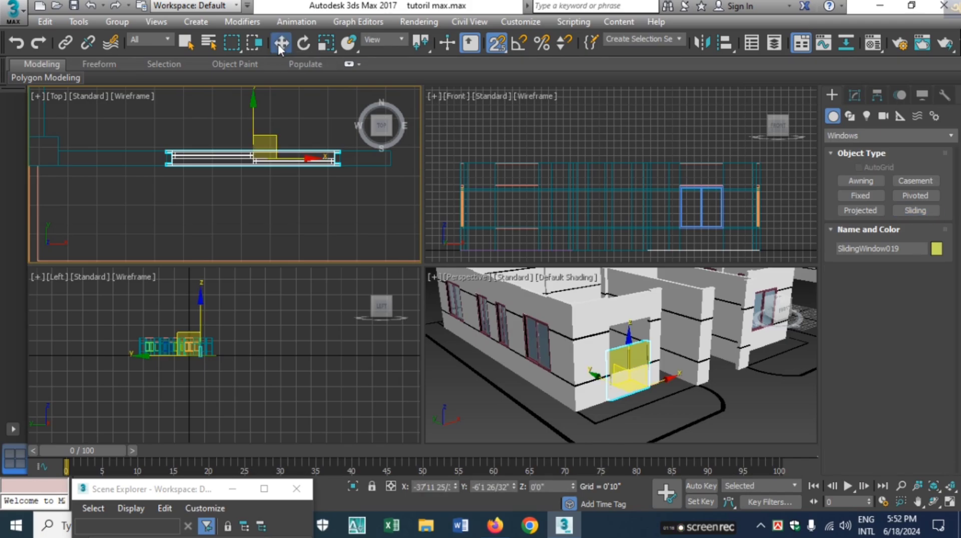
pyautogui.click(547, 487)
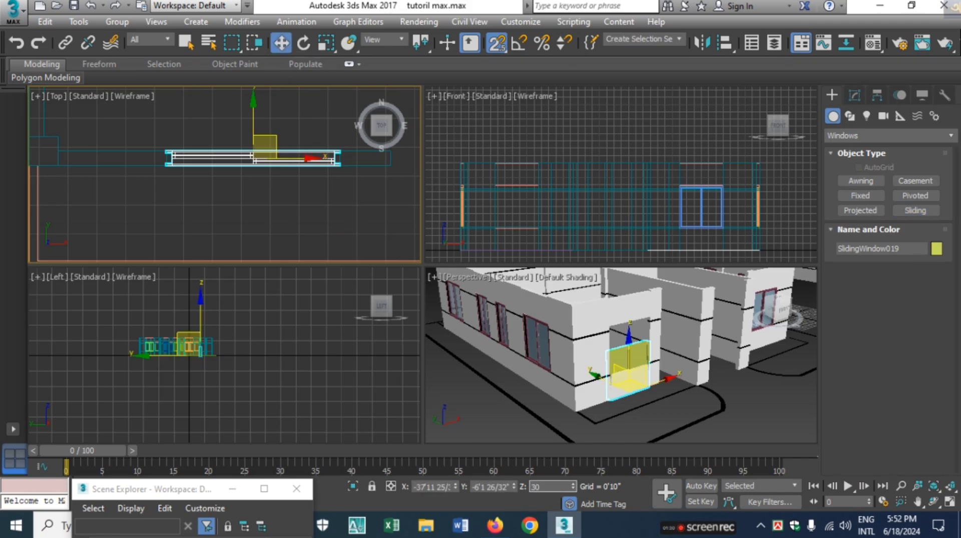
pyautogui.press('Return')
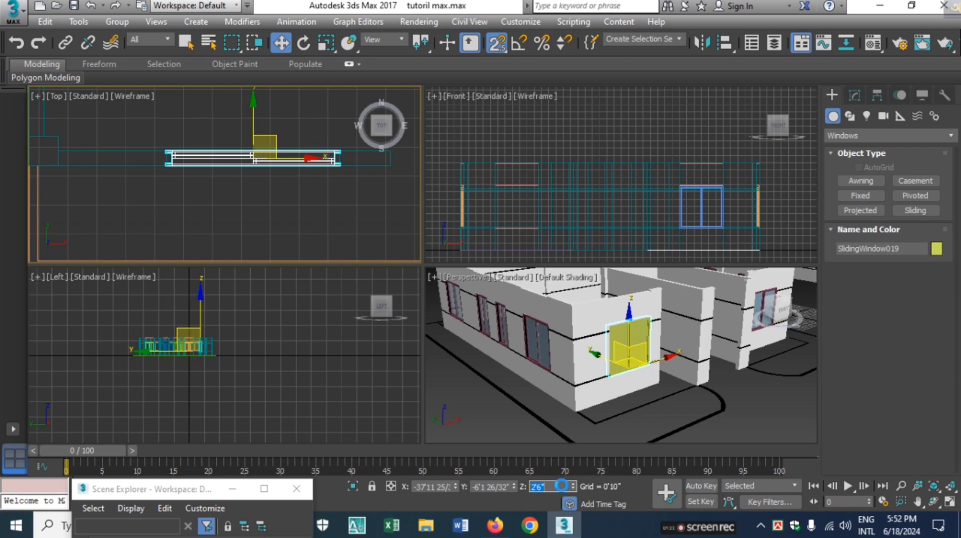
pyautogui.scroll(5, 626, 396)
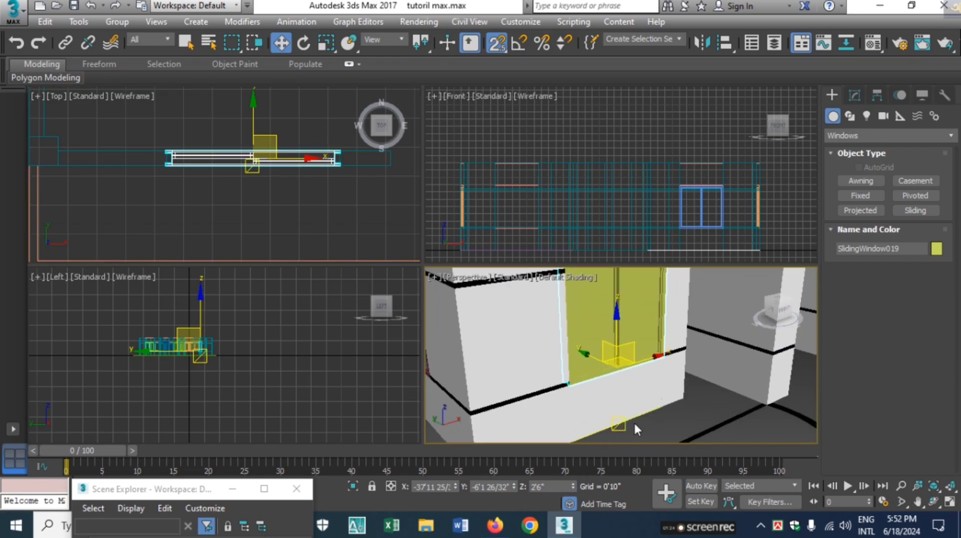
pyautogui.keyDown('alt'); pyautogui.moveTo(692, 398); pyautogui.dragTo(662, 402, button='middle'); pyautogui.keyUp('alt')
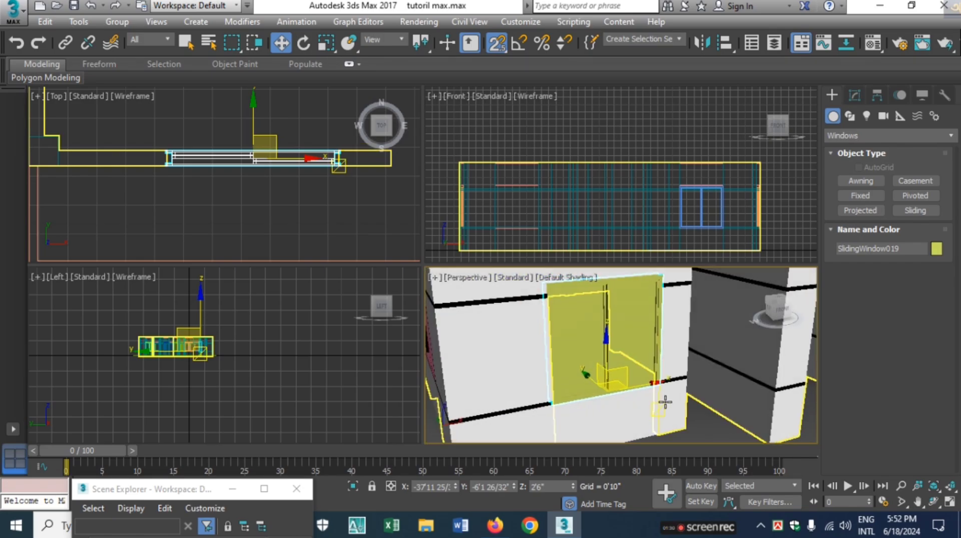
# Convert the 04 - Default material to a Multi/Sub-Object material, keeping the old material as a sub-material
pyautogui.press('m')
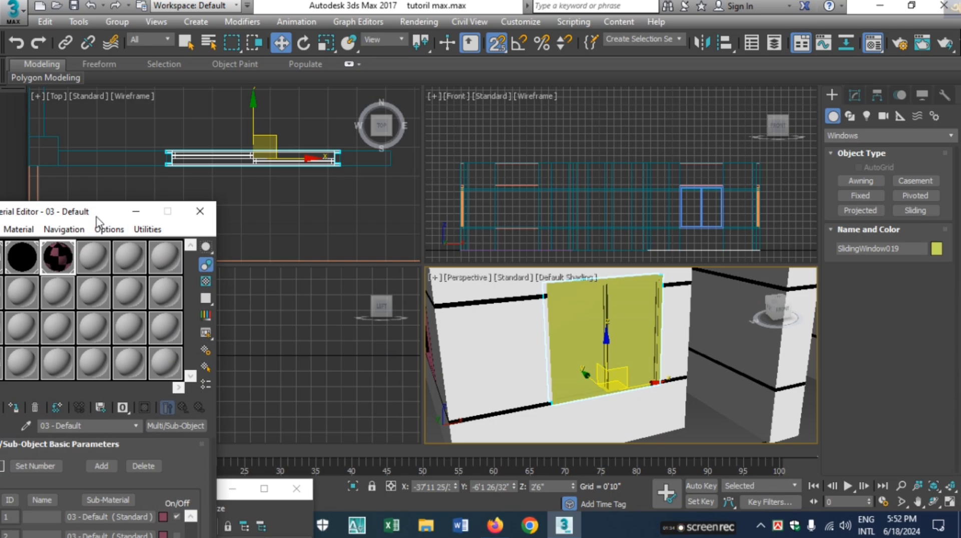
pyautogui.moveTo(104, 217); pyautogui.dragTo(197, 162)
pyautogui.click(190, 196)
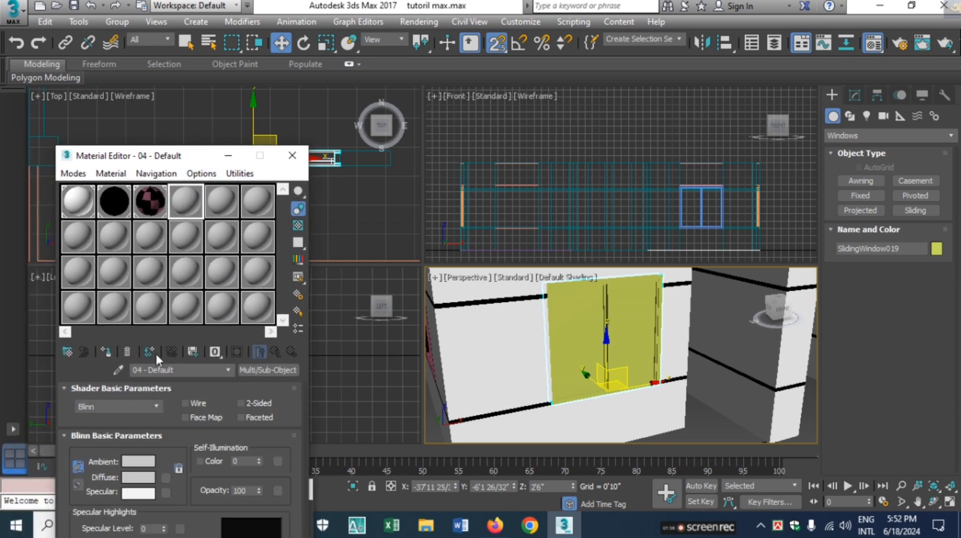
pyautogui.click(285, 369)
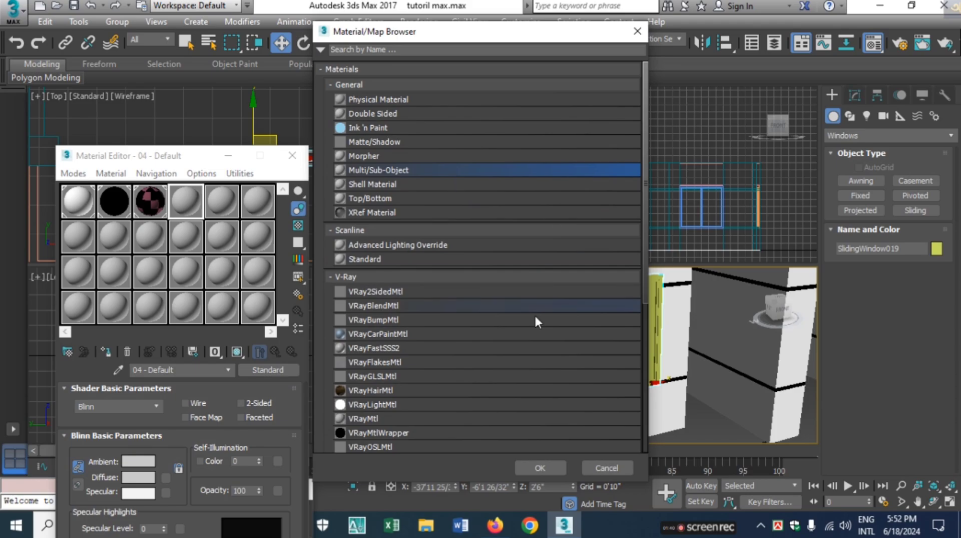
pyautogui.click(540, 467)
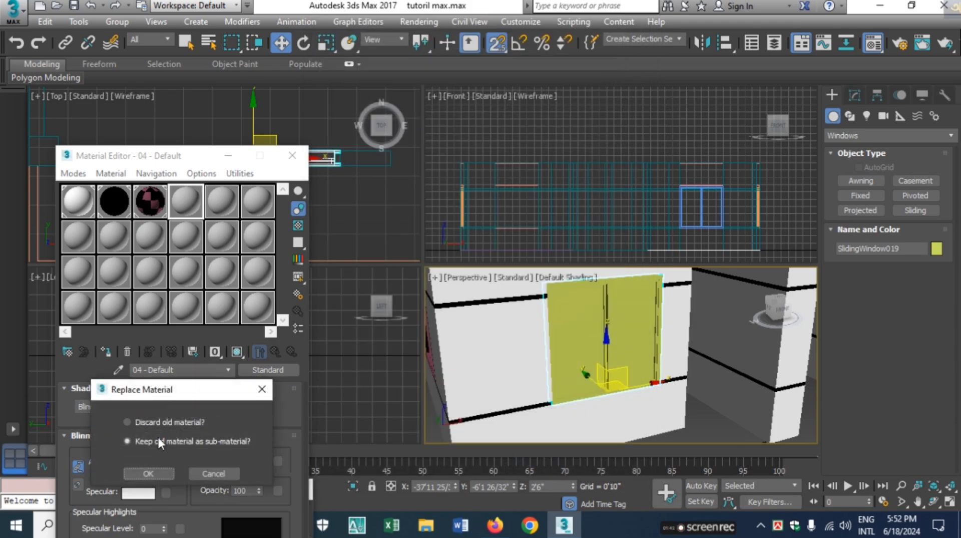
pyautogui.click(148, 472)
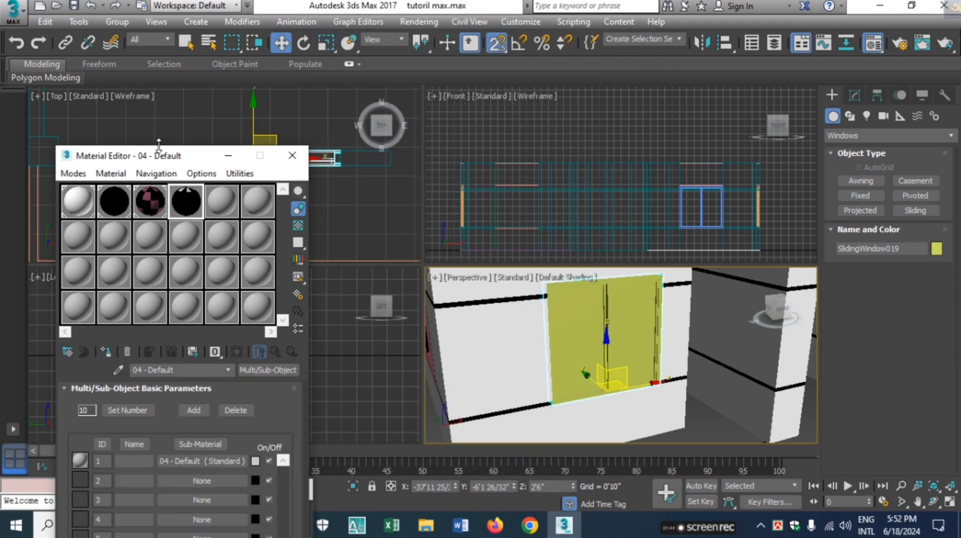
# Delete the extra sub-material slots of the Multi/Sub-Object material until three remain
pyautogui.moveTo(158, 153); pyautogui.dragTo(294, 8)
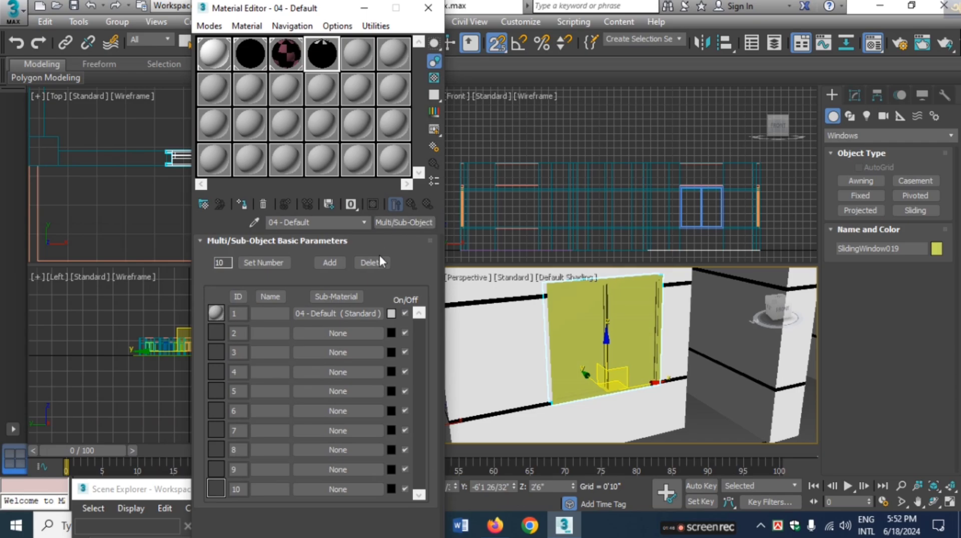
pyautogui.click(377, 261)
pyautogui.click(378, 261)
pyautogui.click(378, 262)
pyautogui.click(378, 262)
pyautogui.click(377, 261)
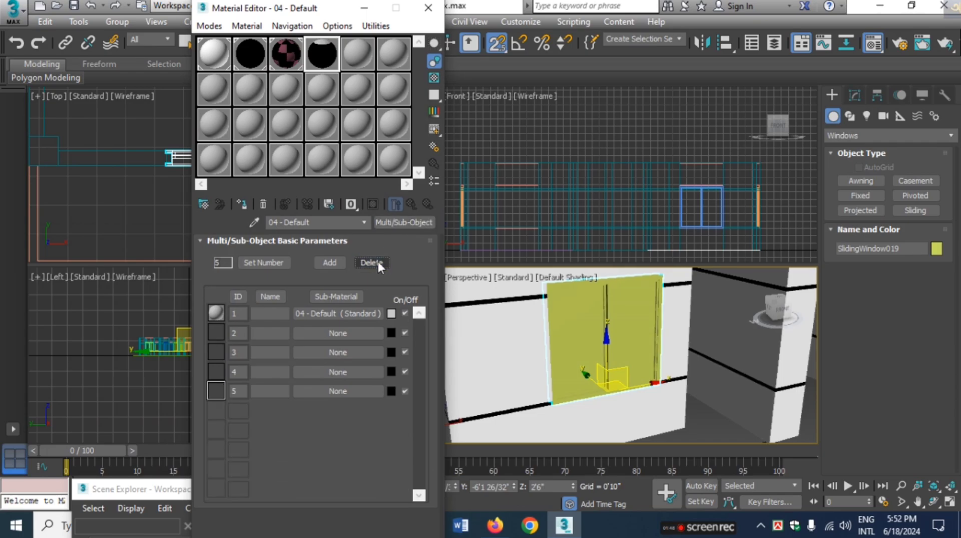
pyautogui.click(378, 262)
pyautogui.click(377, 261)
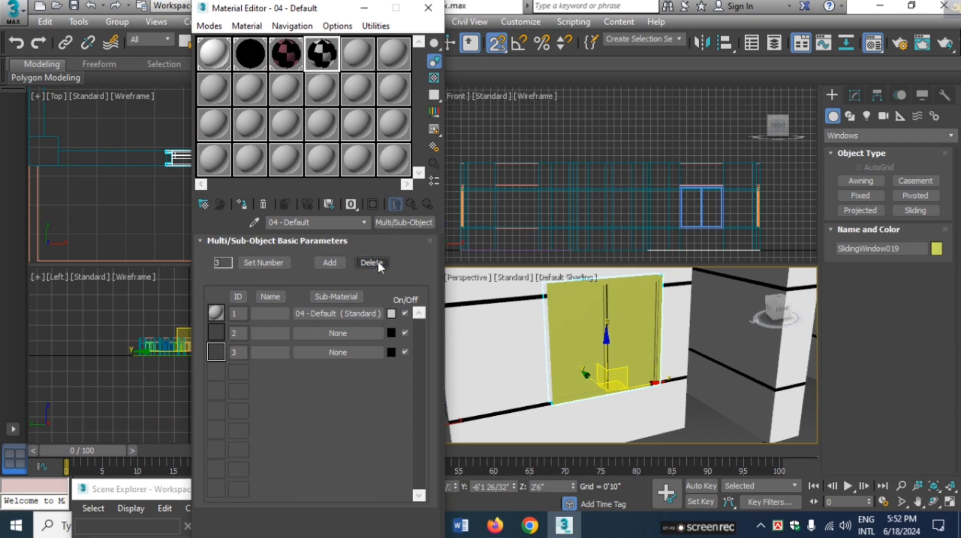
# Set the diffuse colour of sub-material 1 to a pale blue-grey with RGB 183, 189, 197
pyautogui.click(353, 313)
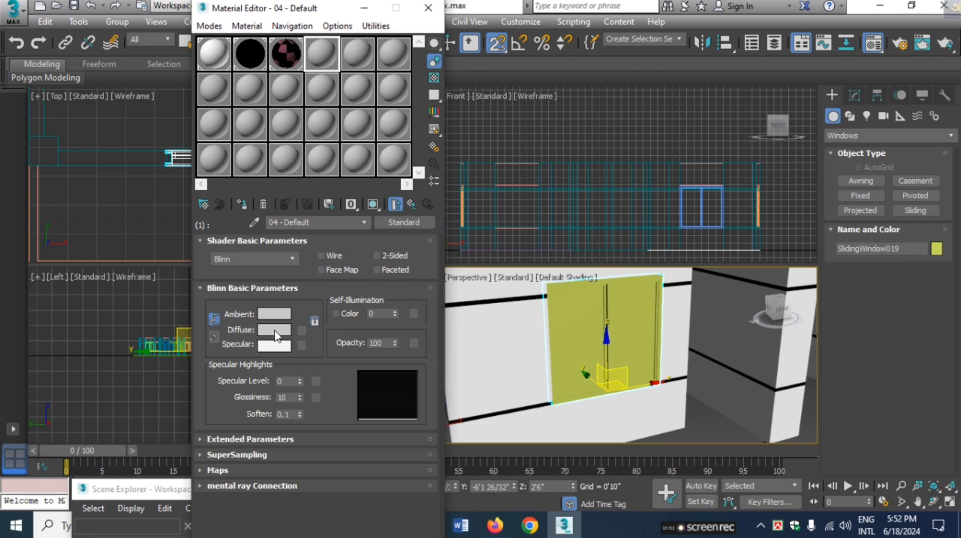
pyautogui.click(275, 330)
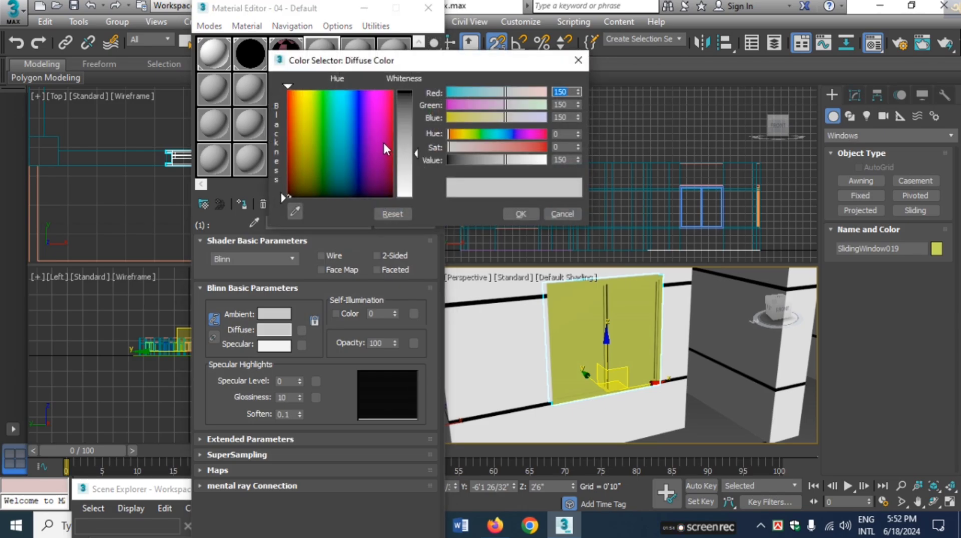
pyautogui.moveTo(383, 140)
pyautogui.mouseDown()
pyautogui.moveTo(358, 142)
pyautogui.moveTo(357, 126)
pyautogui.moveTo(357, 175)
pyautogui.moveTo(353, 113)
pyautogui.moveTo(350, 125)
pyautogui.mouseUp()
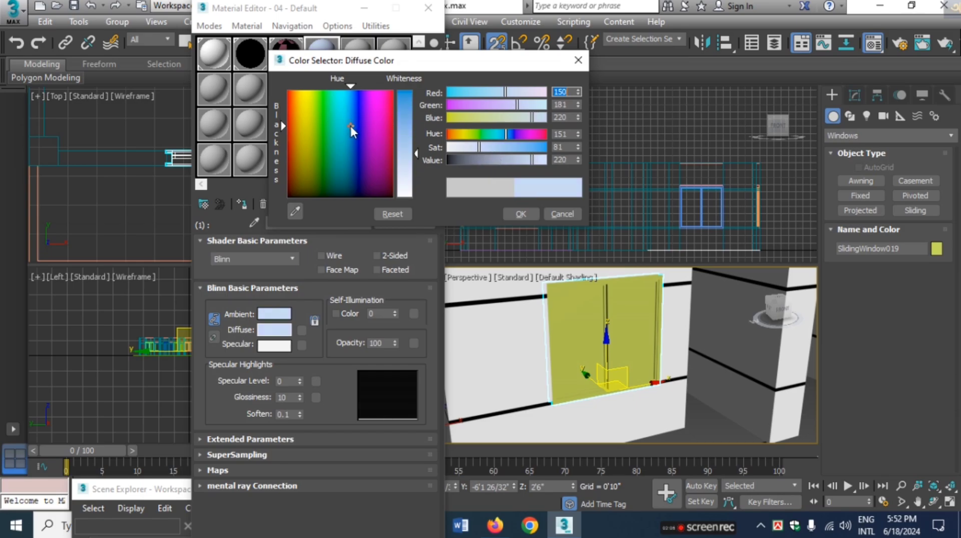
pyautogui.moveTo(530, 160)
pyautogui.mouseDown()
pyautogui.moveTo(500, 164)
pyautogui.moveTo(463, 149)
pyautogui.mouseUp()
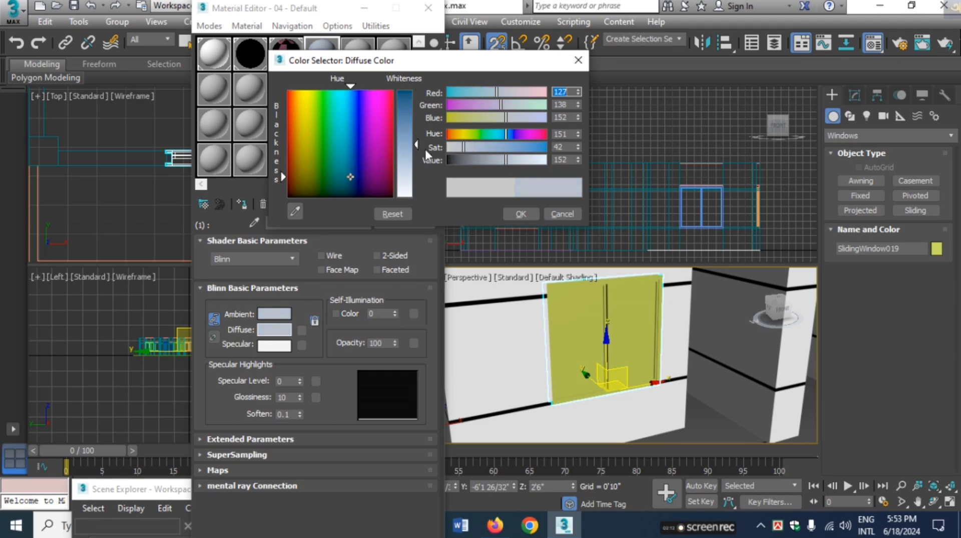
pyautogui.moveTo(405, 141); pyautogui.dragTo(406, 170)
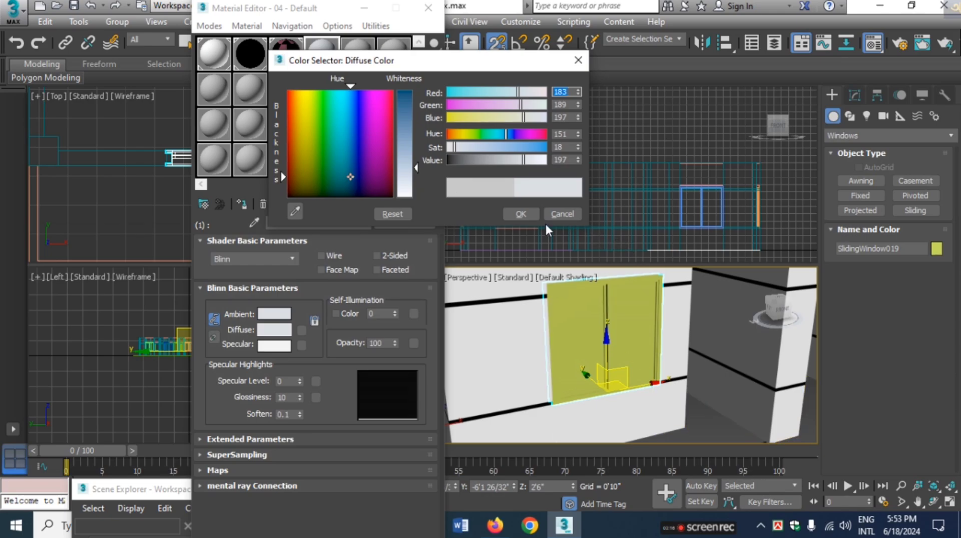
pyautogui.click(516, 215)
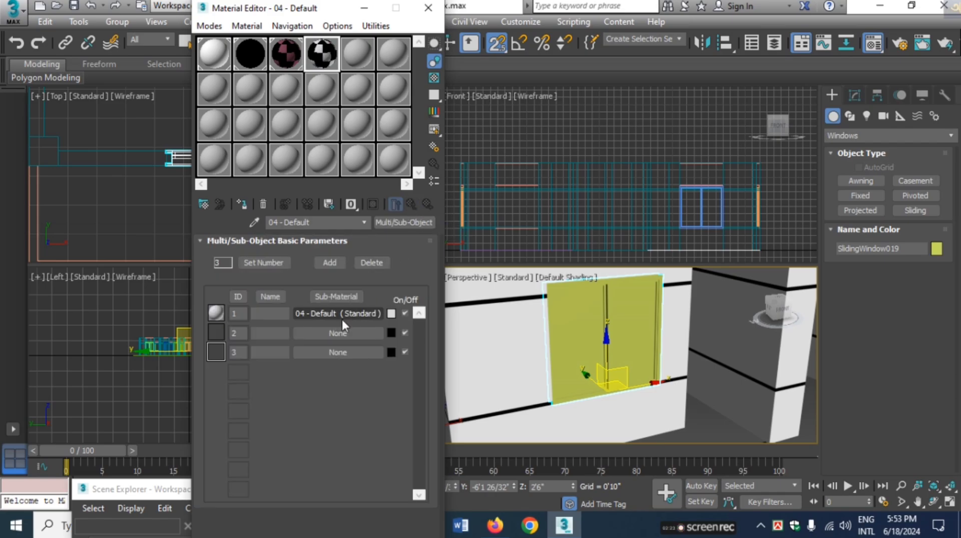
# Copy sub-material 1 of the 04 - Default material into sub-material slots 2 and 3
pyautogui.moveTo(352, 311); pyautogui.dragTo(352, 351)
pyautogui.click(293, 331)
pyautogui.click(295, 332)
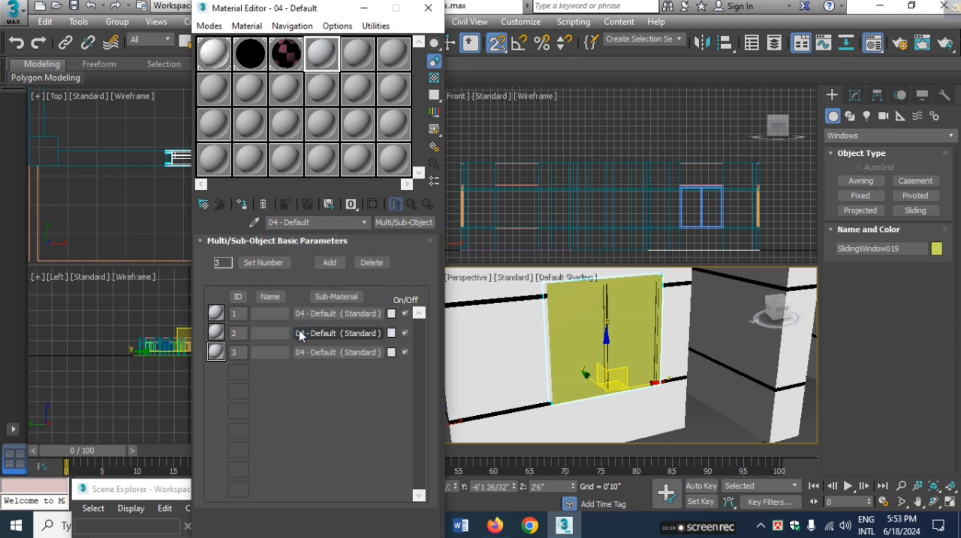
# Set the diffuse colour of sub-material 3 to a bright blue with RGB 70, 149, 223
pyautogui.click(337, 351)
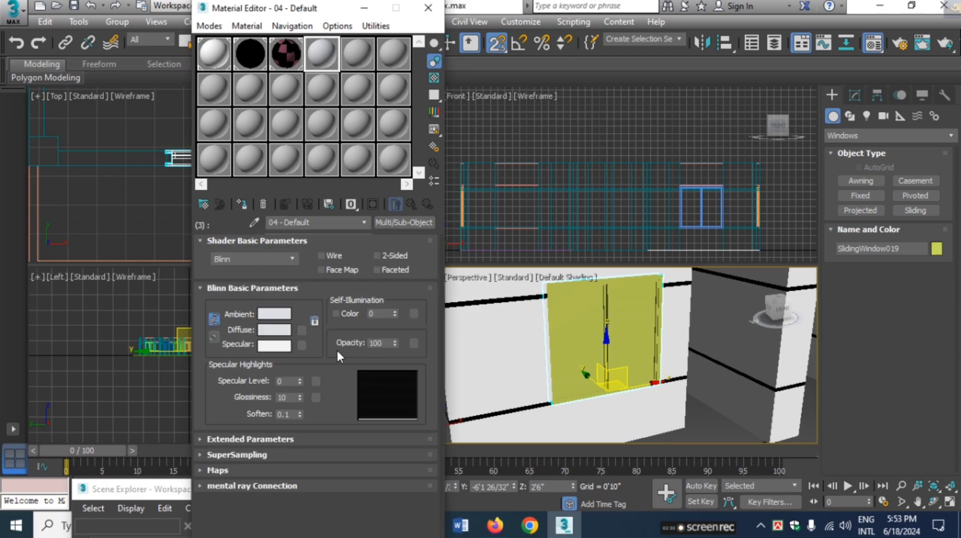
pyautogui.click(275, 331)
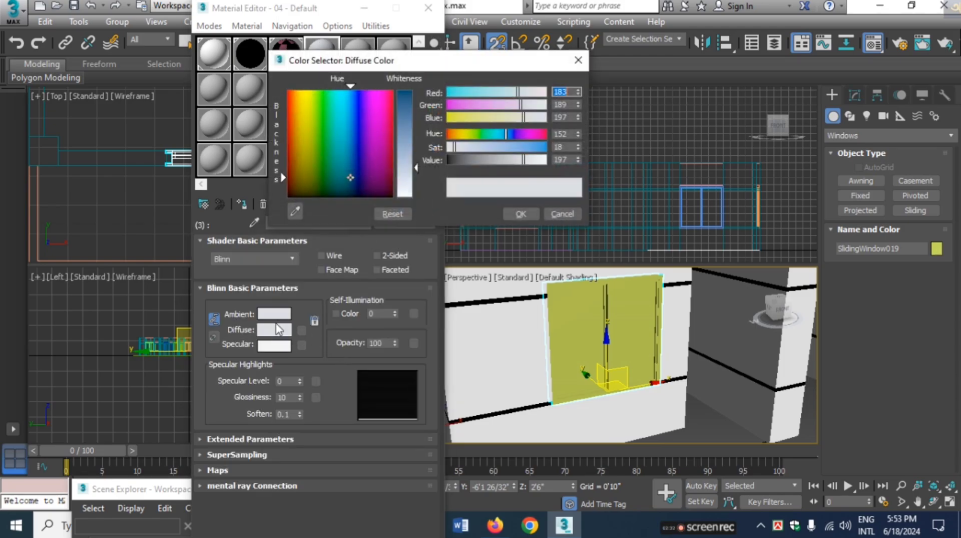
pyautogui.moveTo(408, 166); pyautogui.dragTo(413, 120)
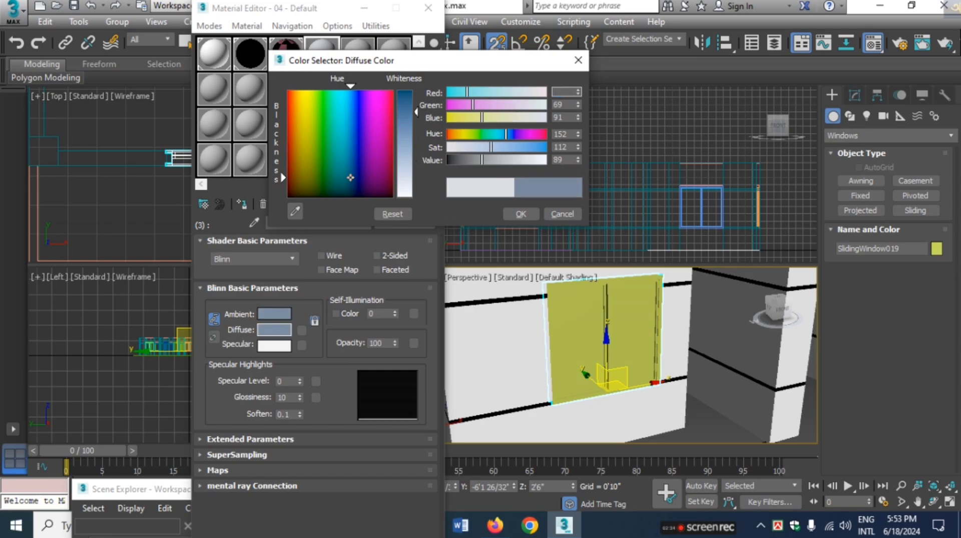
pyautogui.moveTo(352, 178); pyautogui.dragTo(349, 109)
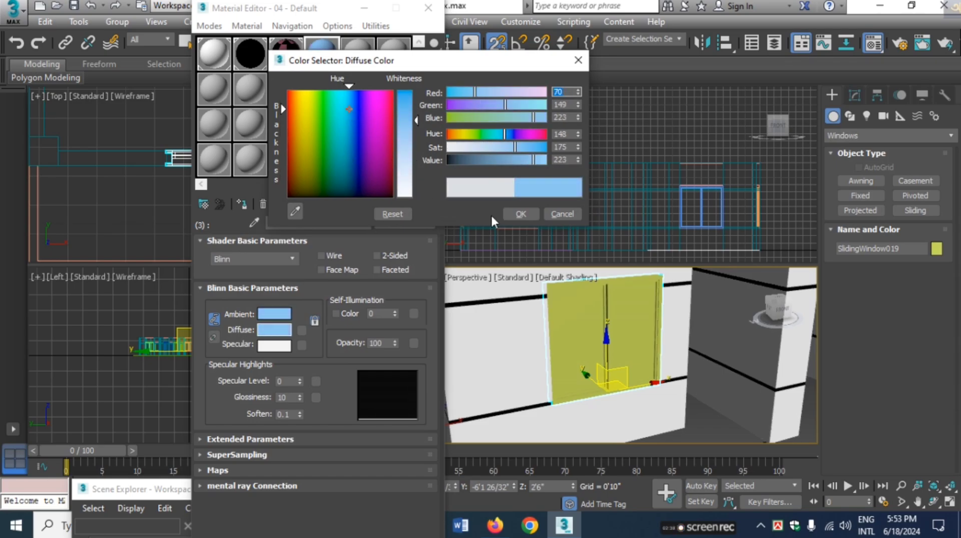
pyautogui.click(521, 215)
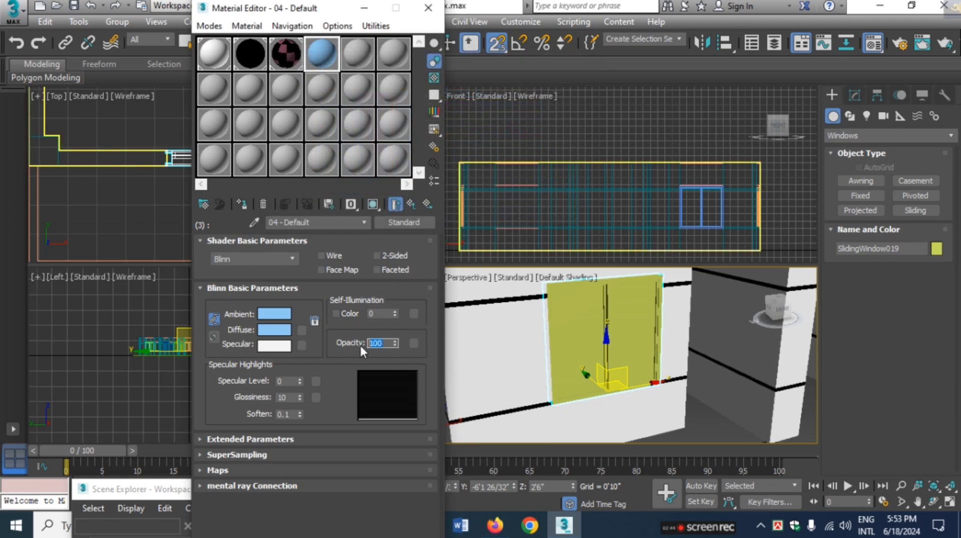
# Set the opacity of sub-material 3 to 60 and return to the parent Multi/Sub-Object material
pyautogui.write('60')
pyautogui.press('Return')
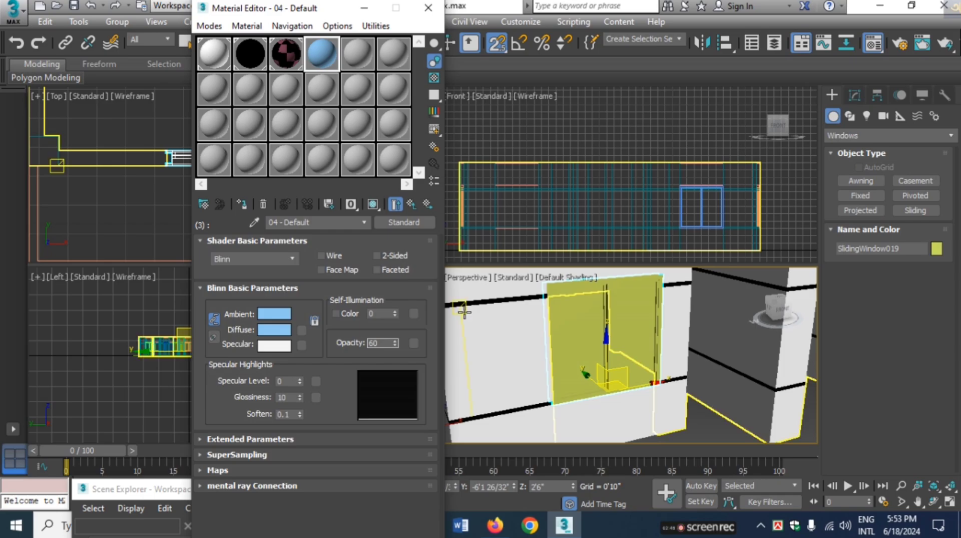
pyautogui.click(411, 203)
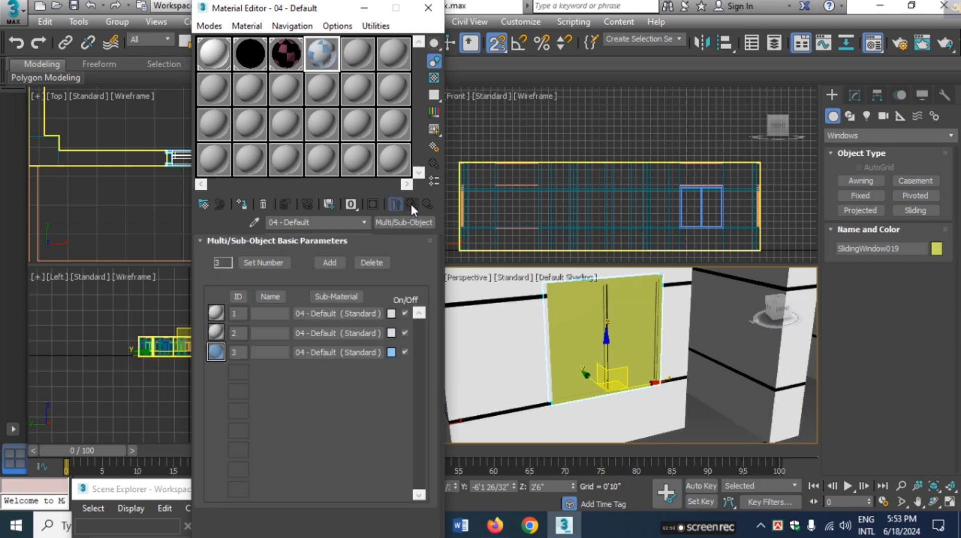
# Assign the 04 - Default Multi/Sub-Object material to the new sliding window in the front wall
pyautogui.click(568, 319)
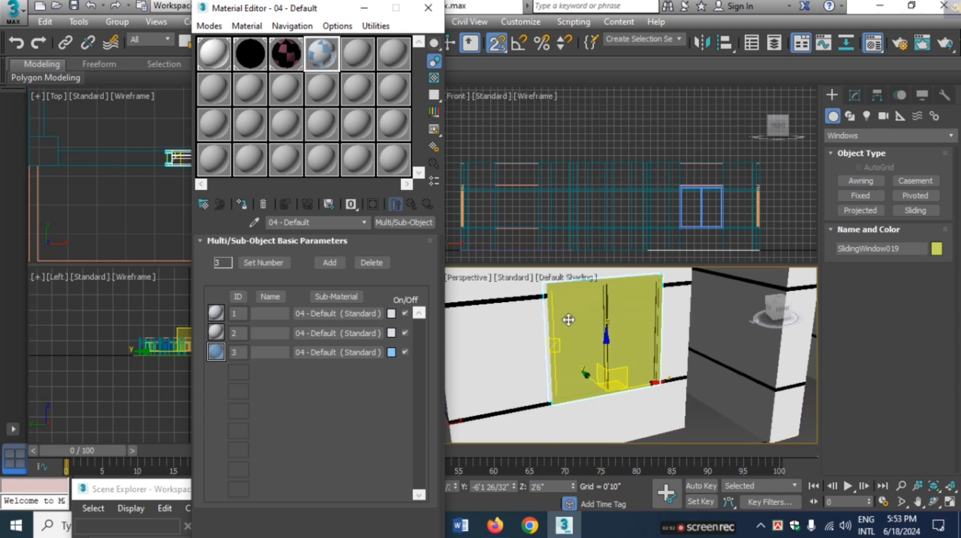
pyautogui.click(243, 205)
pyautogui.click(635, 398)
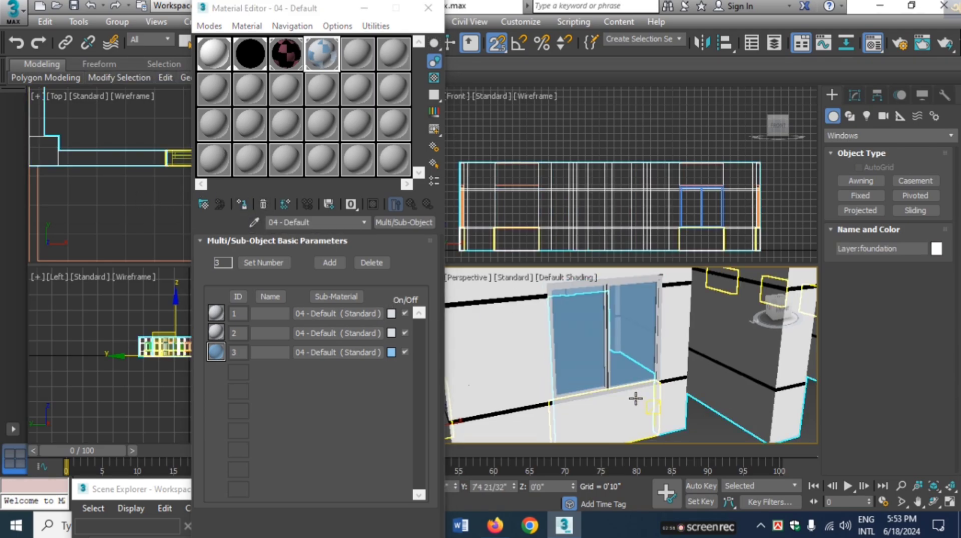
# Examine the sliding window's frame and glass in the perspective view from several distances and angles
pyautogui.scroll(6, 665, 399)
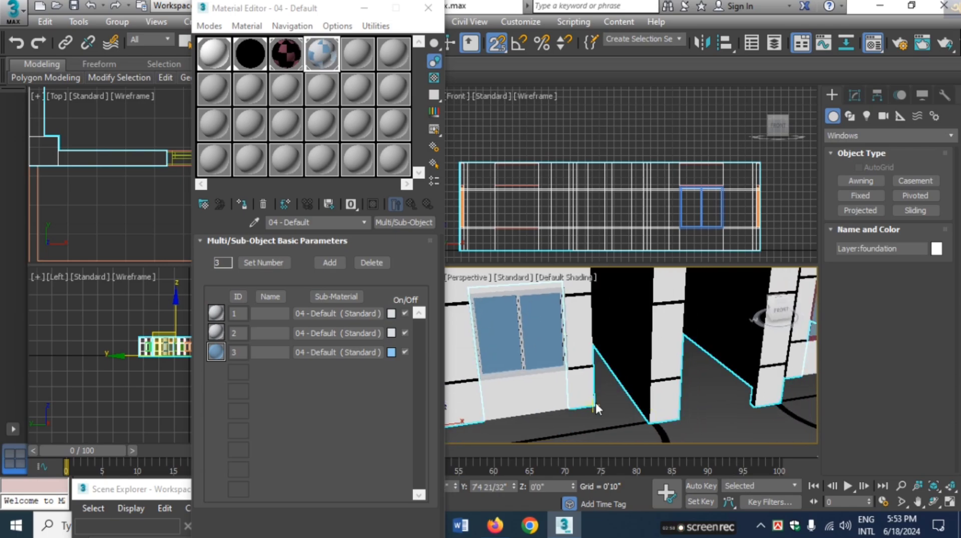
pyautogui.scroll(-4, 576, 383)
pyautogui.moveTo(671, 414); pyautogui.dragTo(607, 429, button='middle')
pyautogui.scroll(-5, 702, 399)
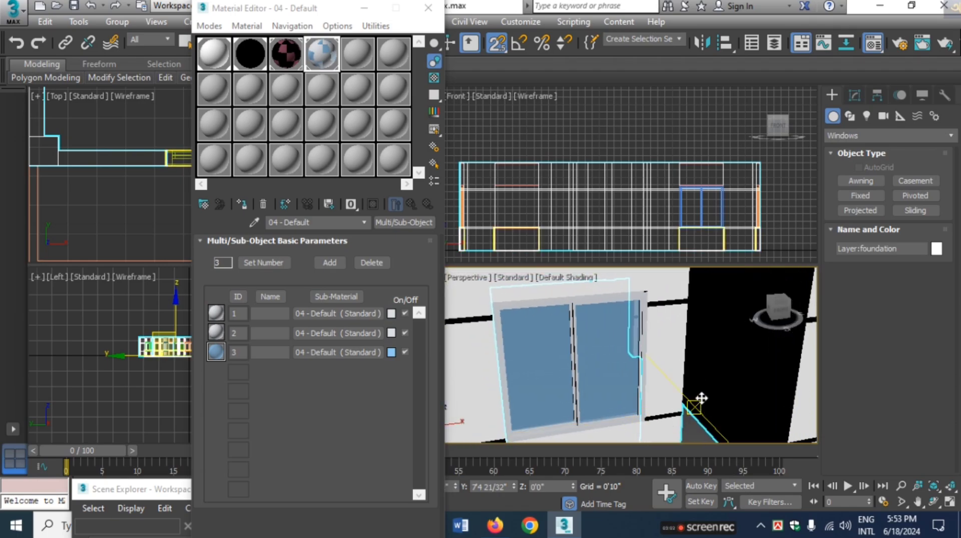
pyautogui.scroll(5, 693, 399)
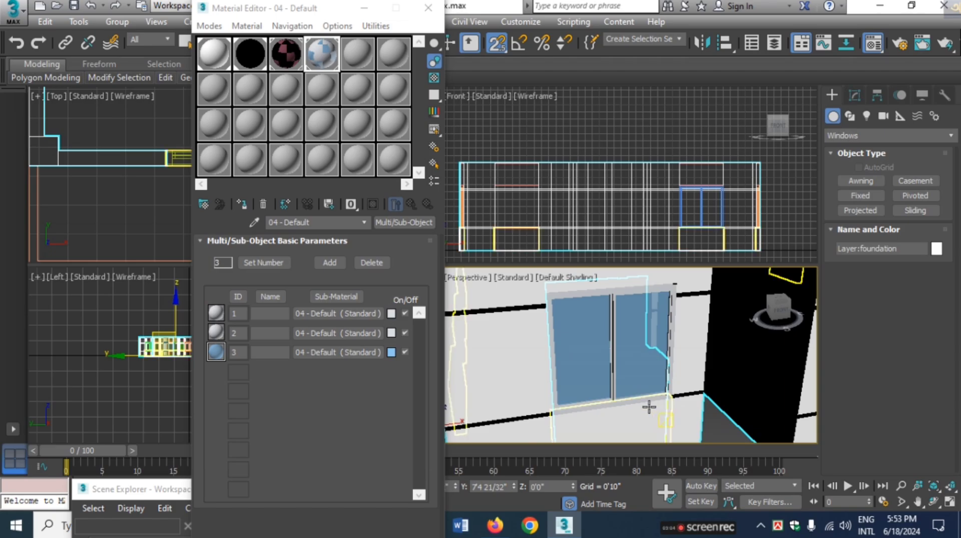
pyautogui.scroll(-5, 596, 395)
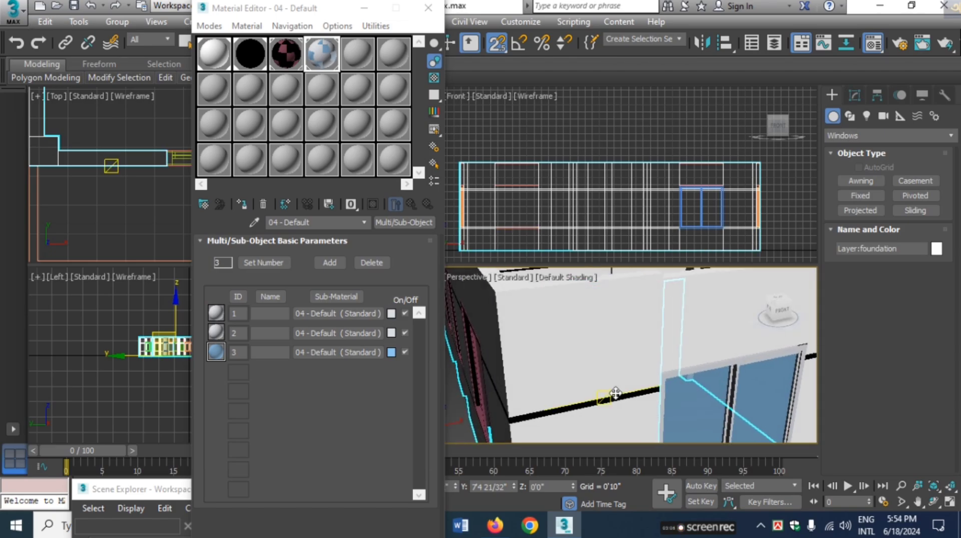
pyautogui.moveTo(586, 412)
pyautogui.keyDown('alt'); pyautogui.mouseDown(button='middle')
pyautogui.moveTo(611, 403)
pyautogui.moveTo(575, 406)
pyautogui.mouseUp(button='middle'); pyautogui.keyUp('alt')
pyautogui.scroll(5, 575, 406)
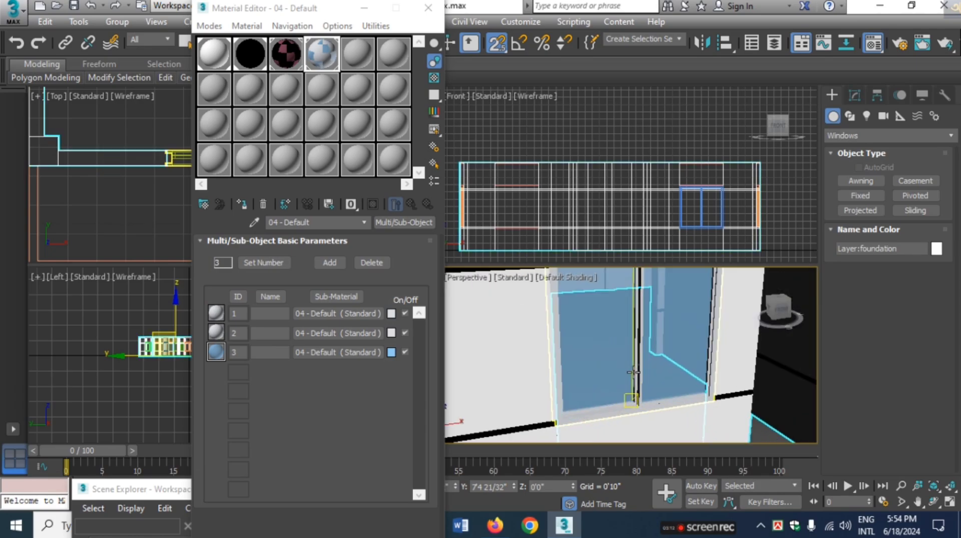
# Assign the 03 - Default Multi/Sub-Object material with the maroon frame to the new sliding window instead
pyautogui.click(572, 361)
pyautogui.click(278, 46)
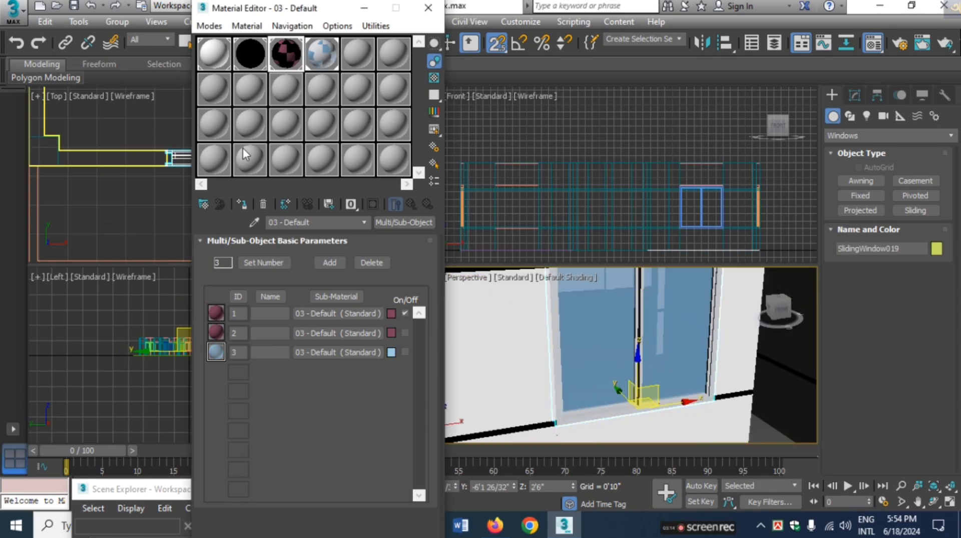
pyautogui.click(243, 203)
pyautogui.scroll(-3, 600, 365)
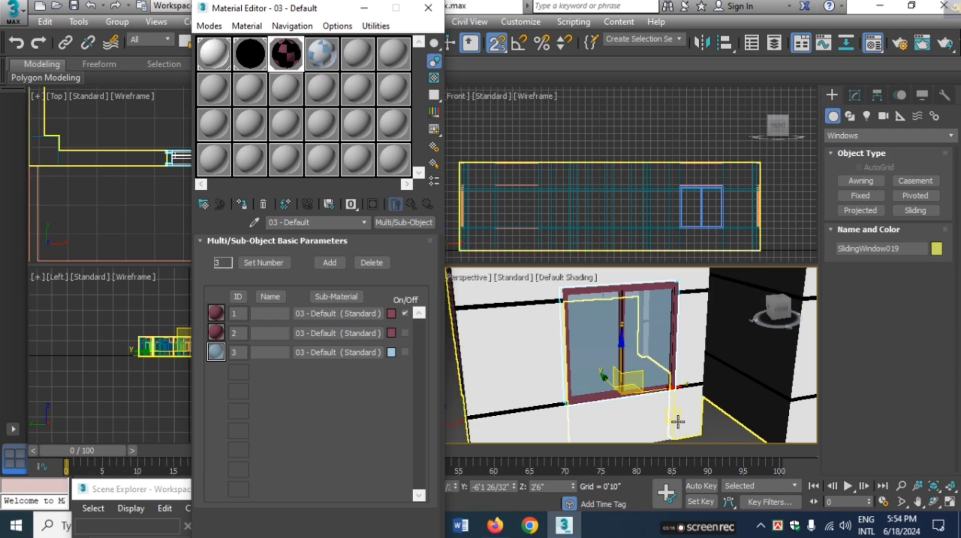
pyautogui.click(724, 392)
pyautogui.scroll(-8, 676, 404)
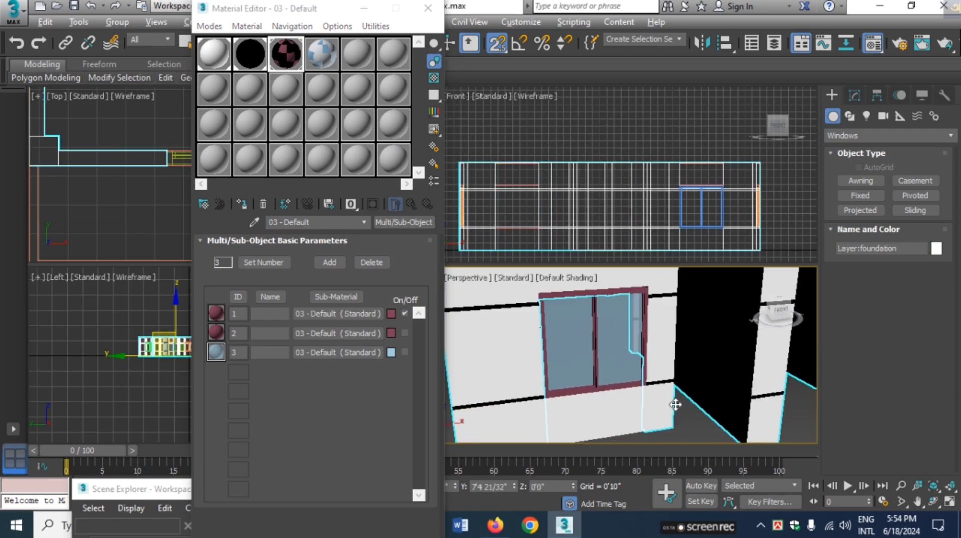
pyautogui.scroll(8, 676, 407)
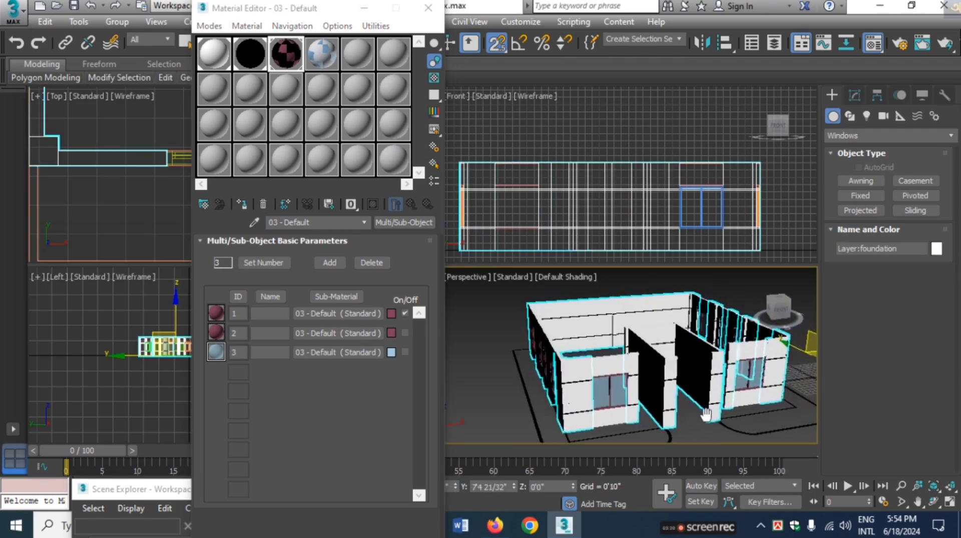
pyautogui.keyDown('alt'); pyautogui.moveTo(678, 399); pyautogui.dragTo(708, 396, button='middle'); pyautogui.keyUp('alt')
# Create a sliding window about 5'0" wide and 0'5" deep across the empty front-wall opening left of the entrance, snapping to the wall corners
pyautogui.moveTo(298, 14); pyautogui.dragTo(49, 202)
pyautogui.scroll(-4, 350, 180)
pyautogui.scroll(-10, 349, 199)
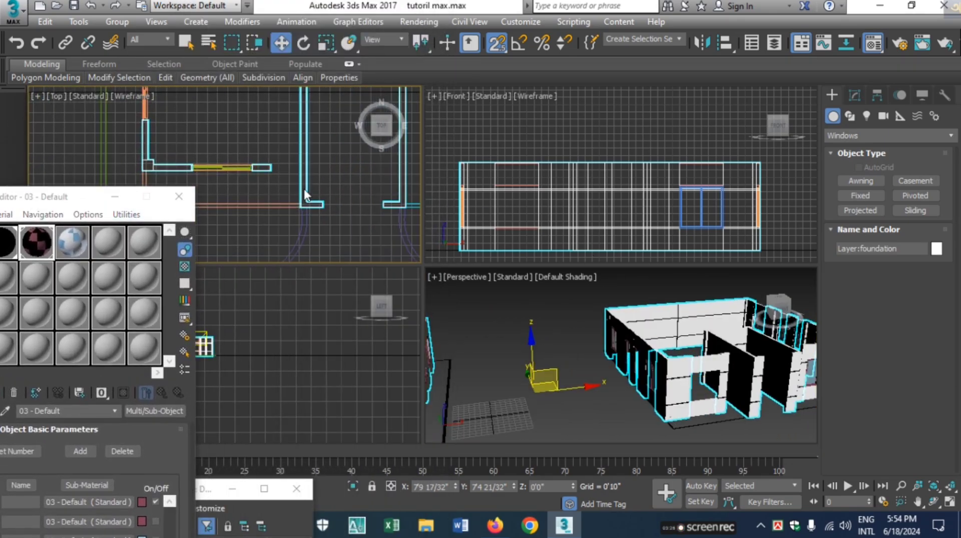
pyautogui.scroll(10, 306, 191)
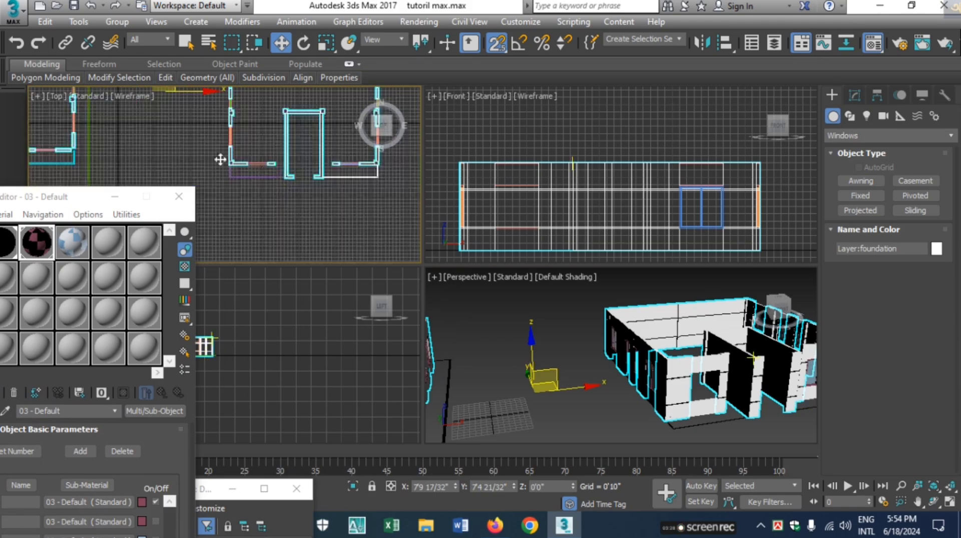
pyautogui.moveTo(302, 172); pyautogui.dragTo(294, 195, button='middle')
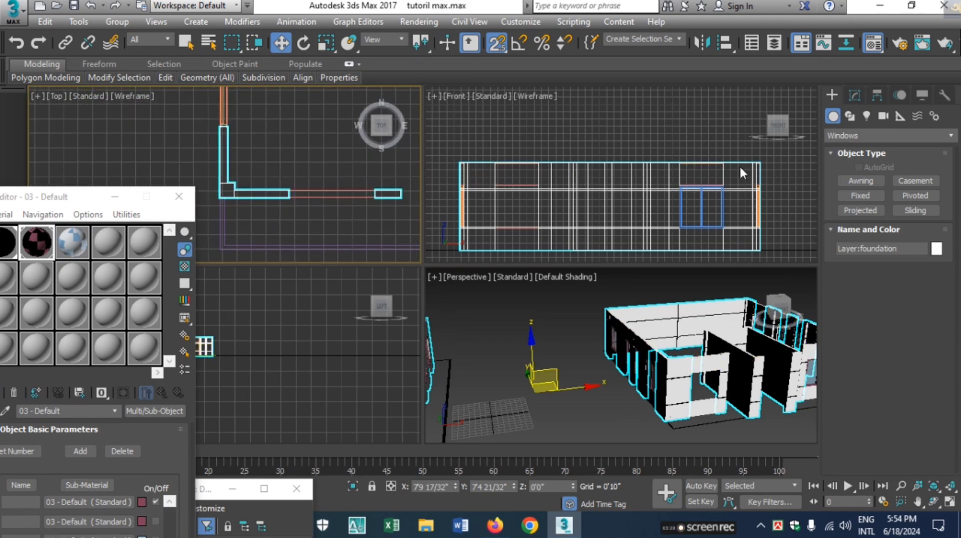
pyautogui.click(926, 210)
pyautogui.scroll(3, 286, 200)
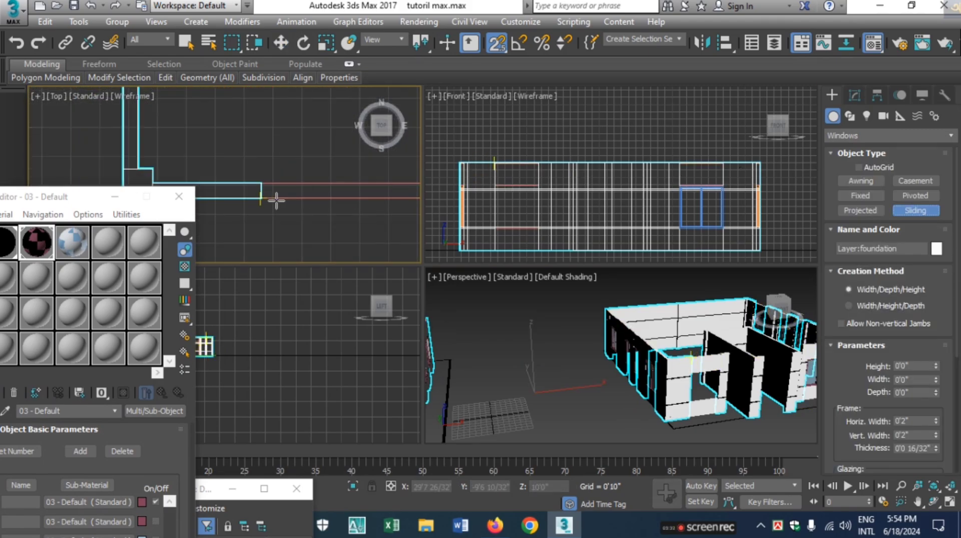
pyautogui.scroll(-4, 275, 200)
pyautogui.moveTo(272, 210); pyautogui.dragTo(232, 208, button='middle')
pyautogui.moveTo(233, 206); pyautogui.dragTo(313, 195)
pyautogui.scroll(3, 312, 194)
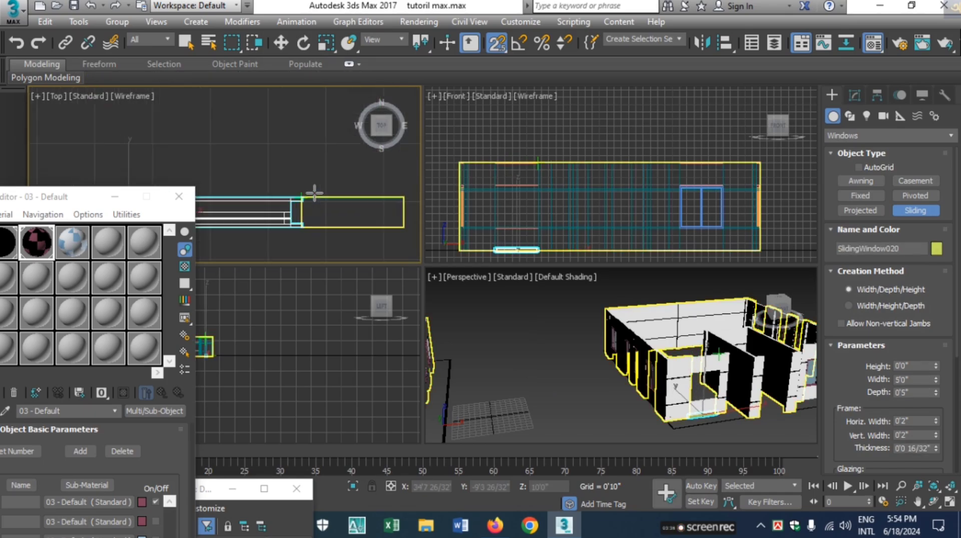
pyautogui.click(307, 157)
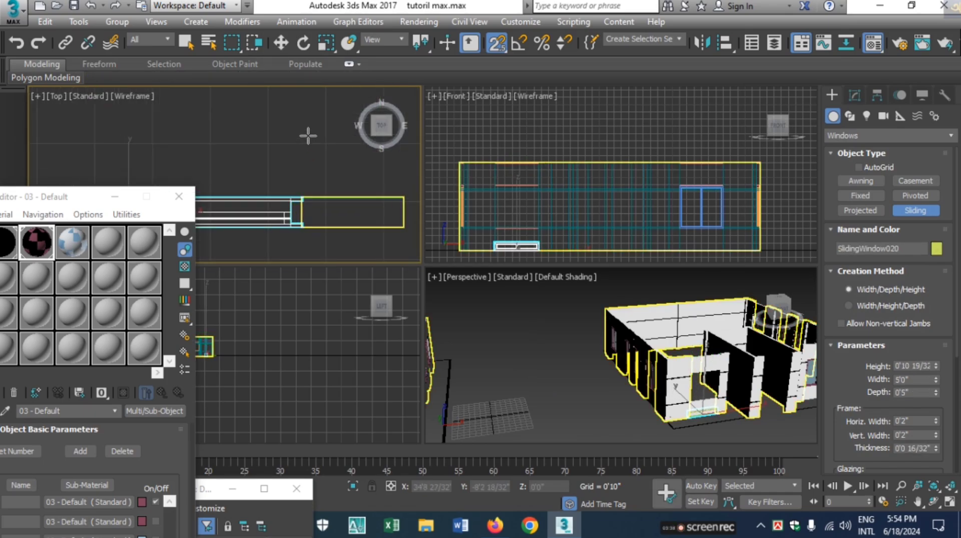
pyautogui.click(307, 134)
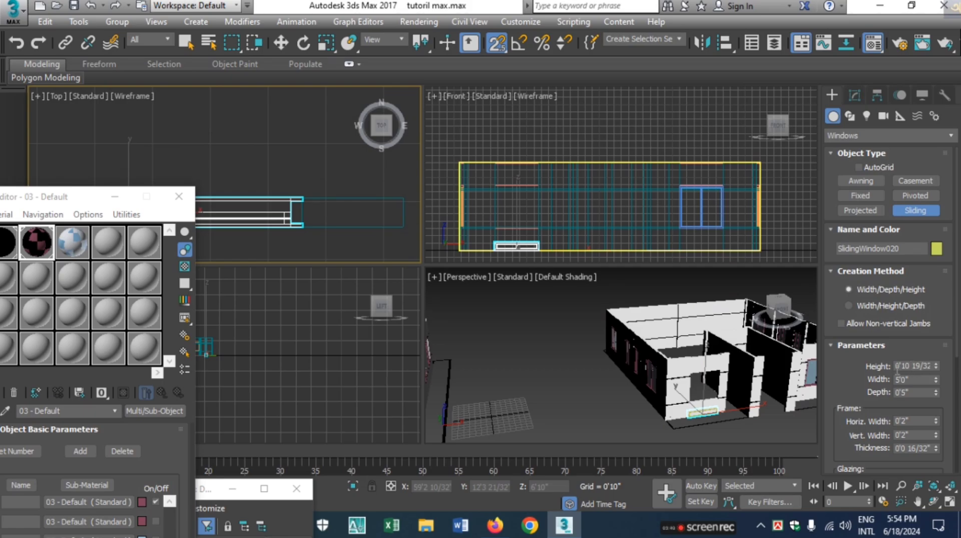
# Set the height of the second sliding window to 4'10"
pyautogui.click(931, 366)
pyautogui.scroll(-1, 922, 373)
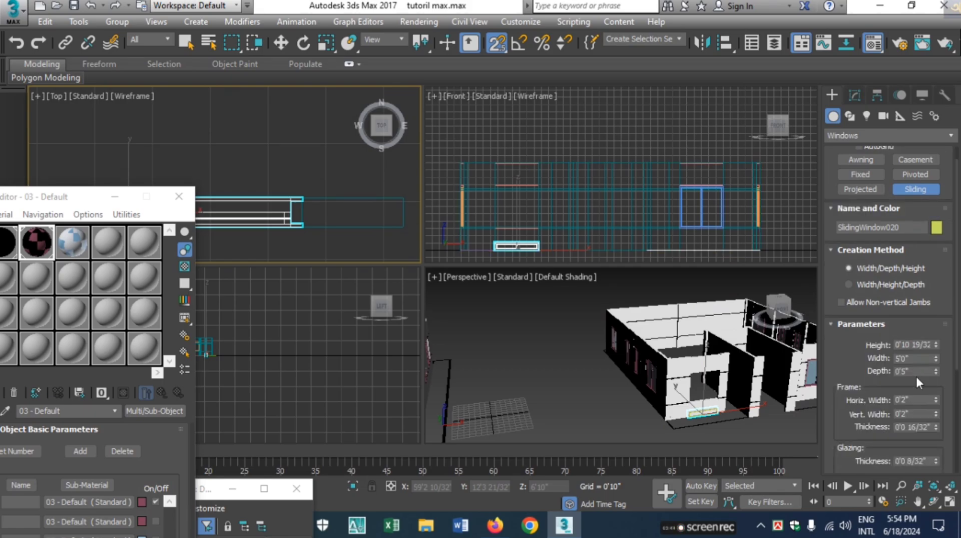
pyautogui.doubleClick(897, 344)
pyautogui.write("4'10")
pyautogui.press('Return')
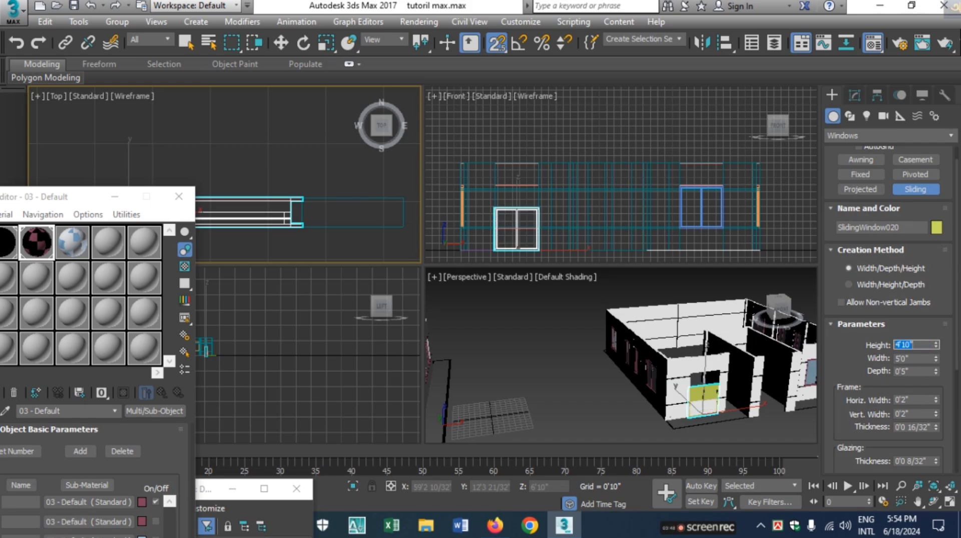
# Move the second sliding window up to a Z position of 30 inches so it fills the wall opening
pyautogui.click(277, 45)
pyautogui.doubleClick(544, 490)
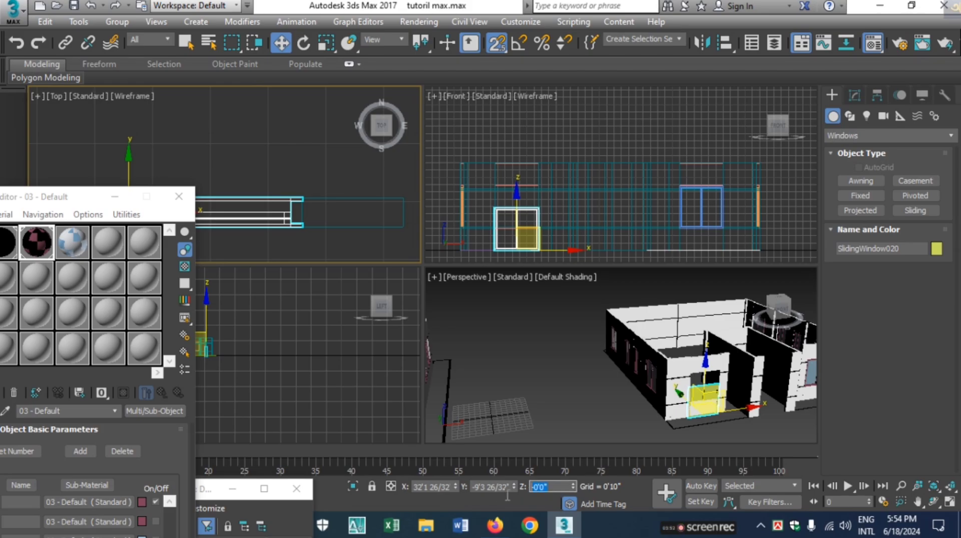
pyautogui.write('30')
pyautogui.press('Return')
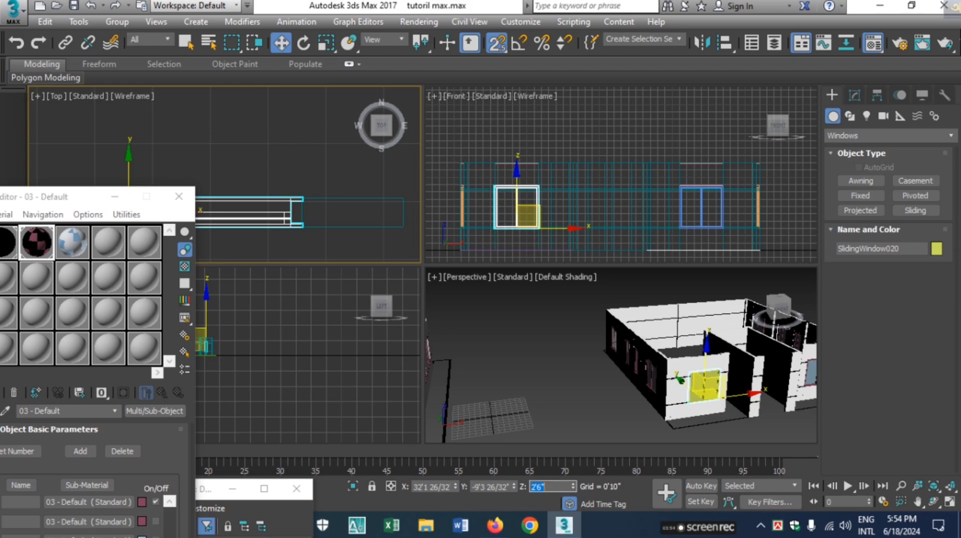
# Assign the 03 - Default Multi/Sub-Object material to the second sliding window and deselect it
pyautogui.moveTo(88, 190); pyautogui.dragTo(164, 147)
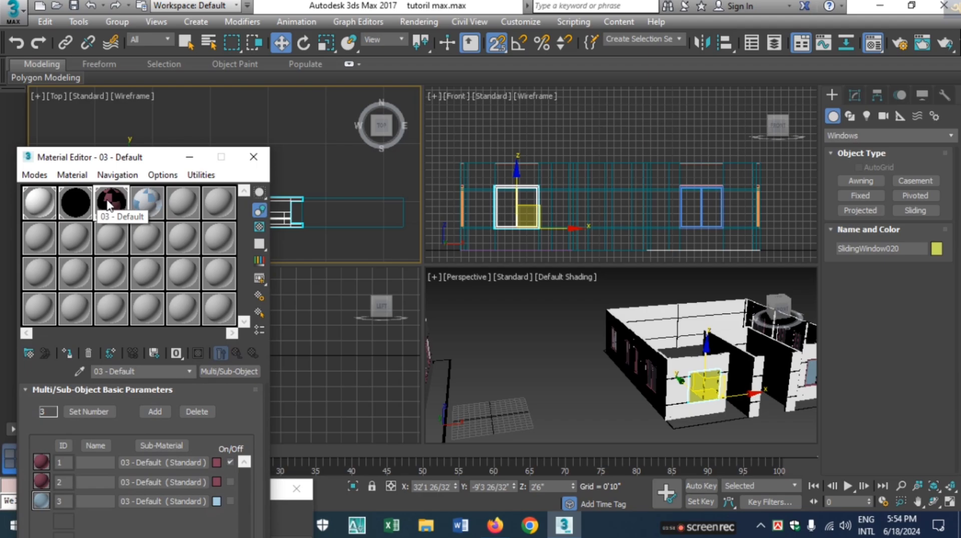
pyautogui.click(67, 353)
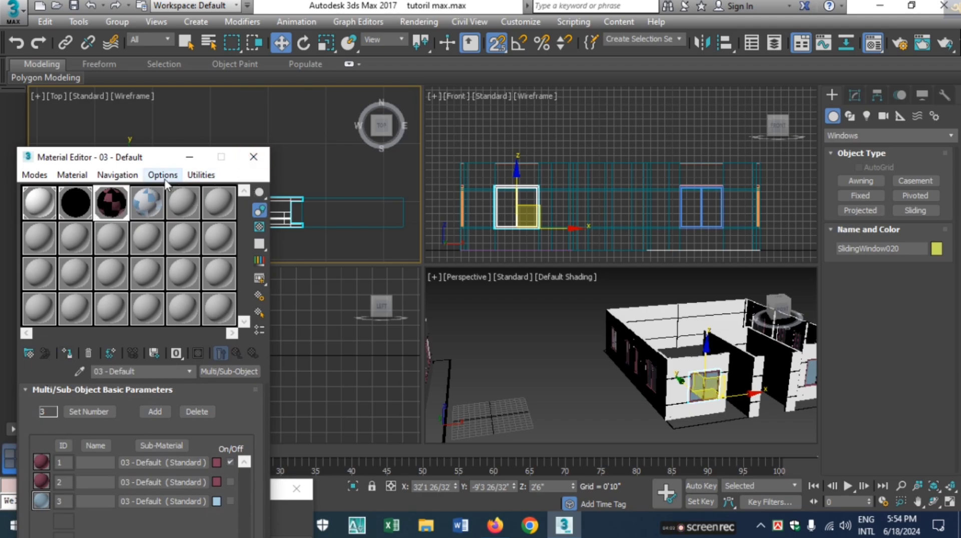
pyautogui.keyDown('alt'); pyautogui.moveTo(506, 387); pyautogui.dragTo(726, 400, button='middle'); pyautogui.keyUp('alt')
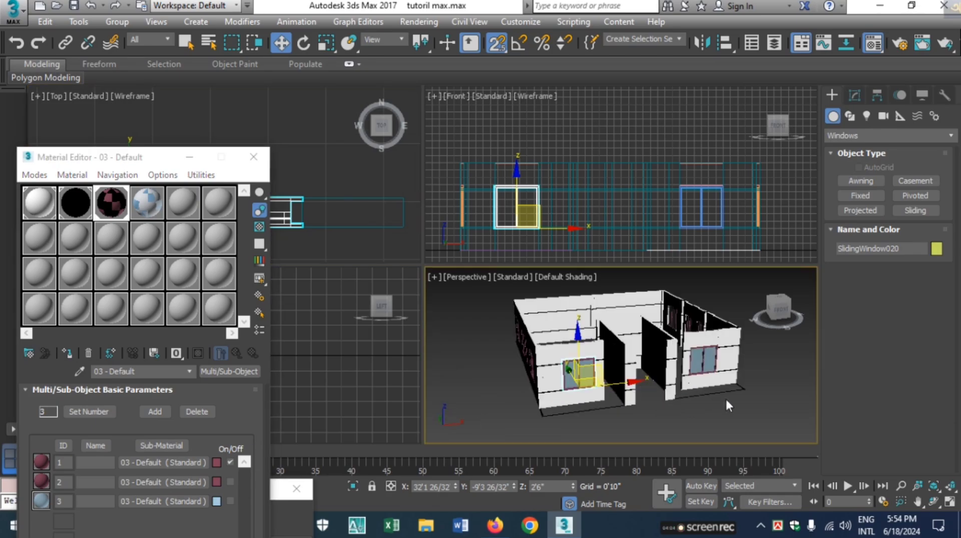
pyautogui.click(725, 400)
# Examine the front windows of both buildings in the perspective view, ending on the building with the paved outline
pyautogui.scroll(-3, 622, 396)
pyautogui.scroll(5, 631, 398)
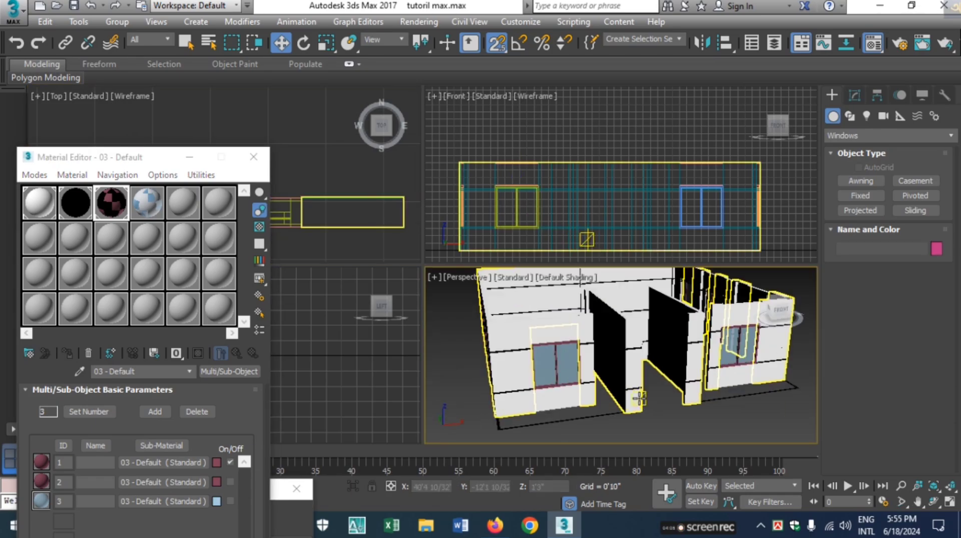
pyautogui.keyDown('alt'); pyautogui.moveTo(640, 398); pyautogui.dragTo(613, 386, button='middle'); pyautogui.keyUp('alt')
pyautogui.scroll(-8, 623, 392)
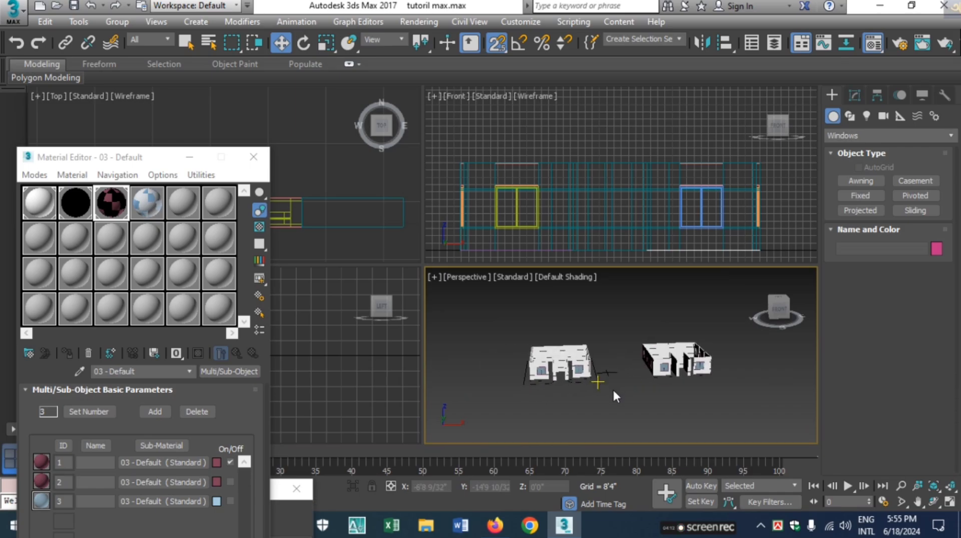
pyautogui.scroll(5, 612, 389)
pyautogui.moveTo(606, 391); pyautogui.dragTo(691, 430, button='middle')
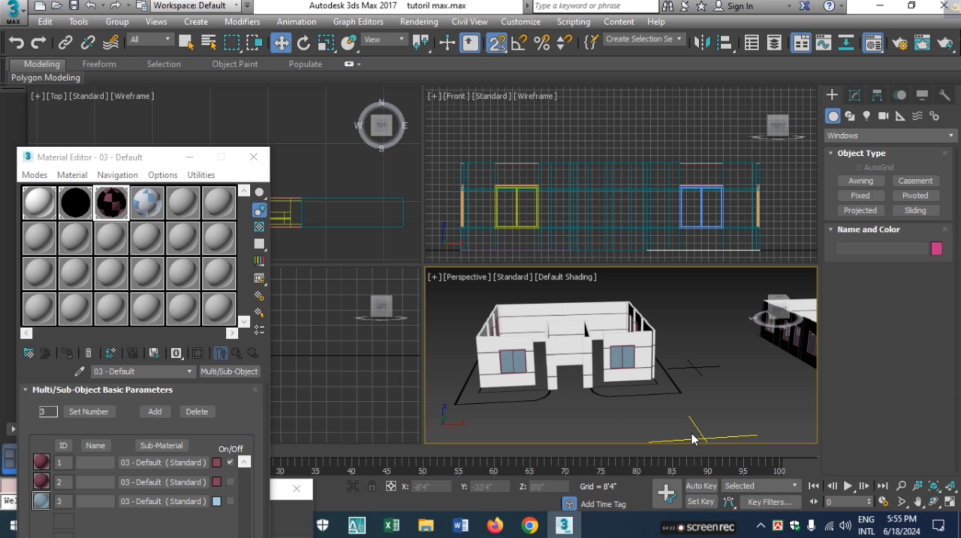
pyautogui.keyDown('alt'); pyautogui.moveTo(691, 432); pyautogui.dragTo(692, 432, button='middle'); pyautogui.keyUp('alt')
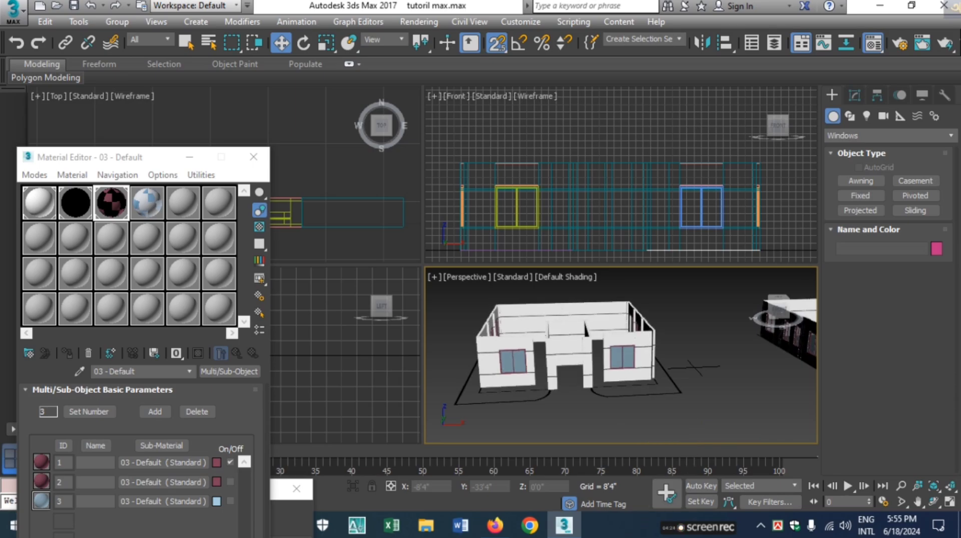